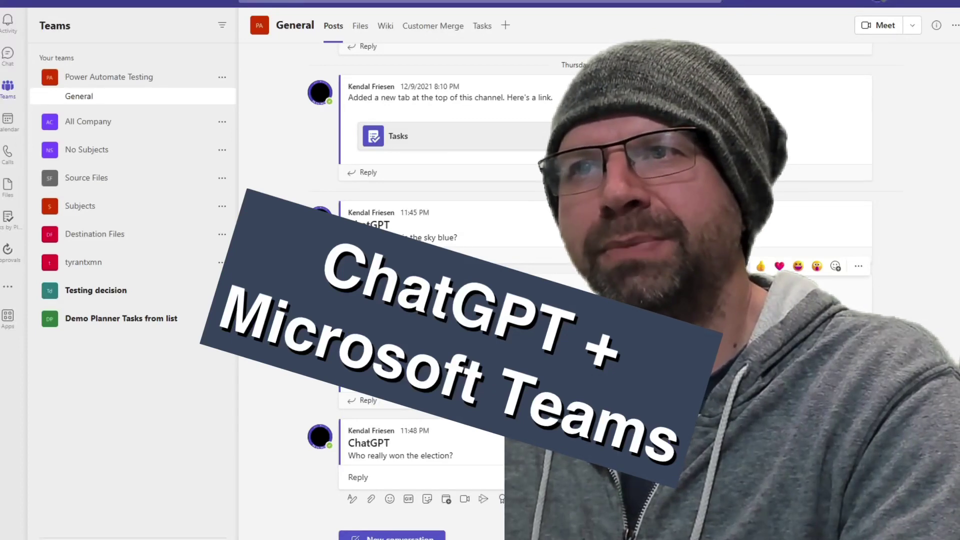
# Step: Create a channel named ChatGPT under the Power Automate Testing team in Teams
pyautogui.moveTo(384, 311); pyautogui.dragTo(492, 317)
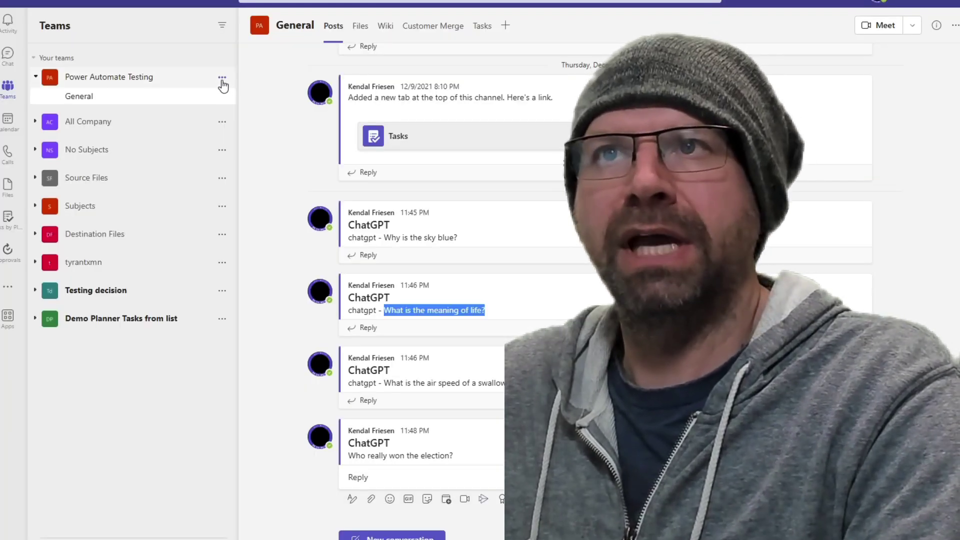
pyautogui.click(222, 77)
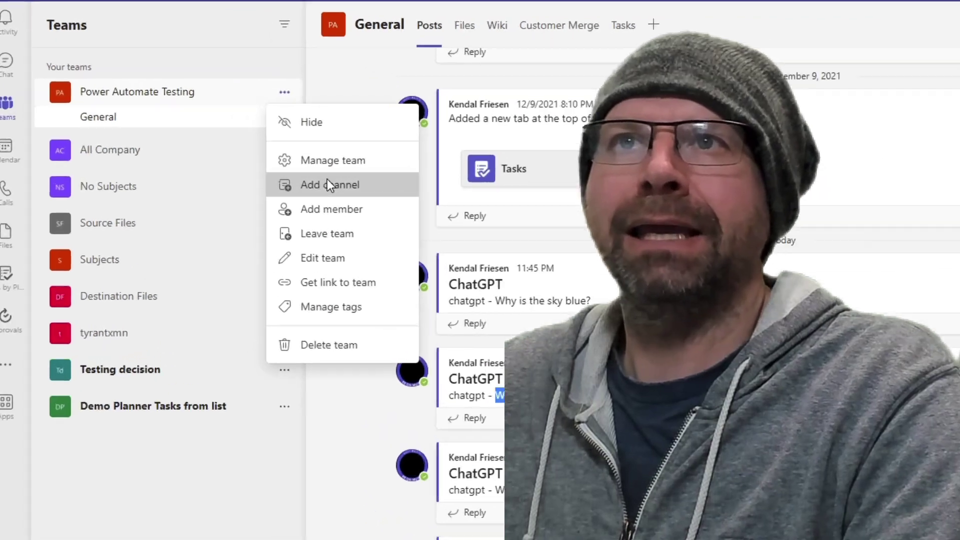
pyautogui.click(256, 149)
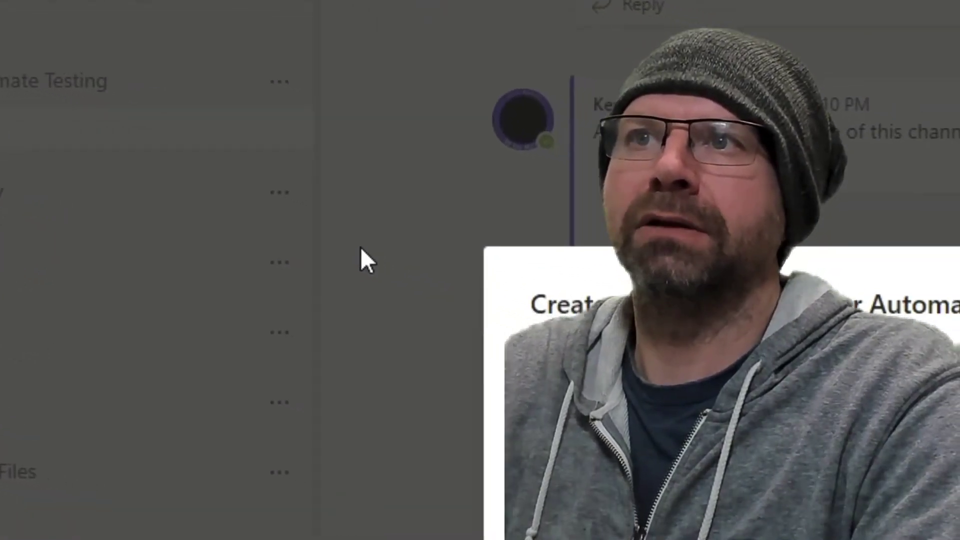
pyautogui.write('ChatGPT')
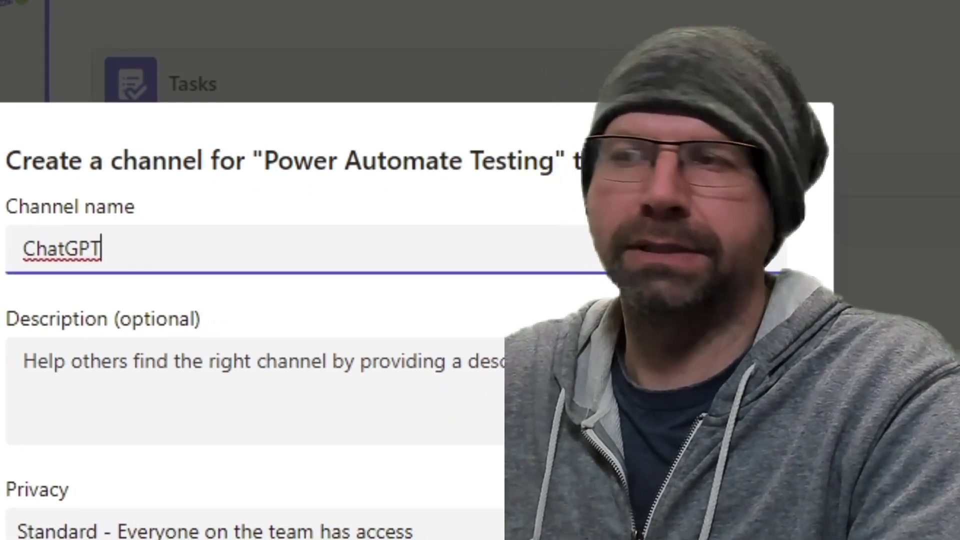
pyautogui.press('Return')
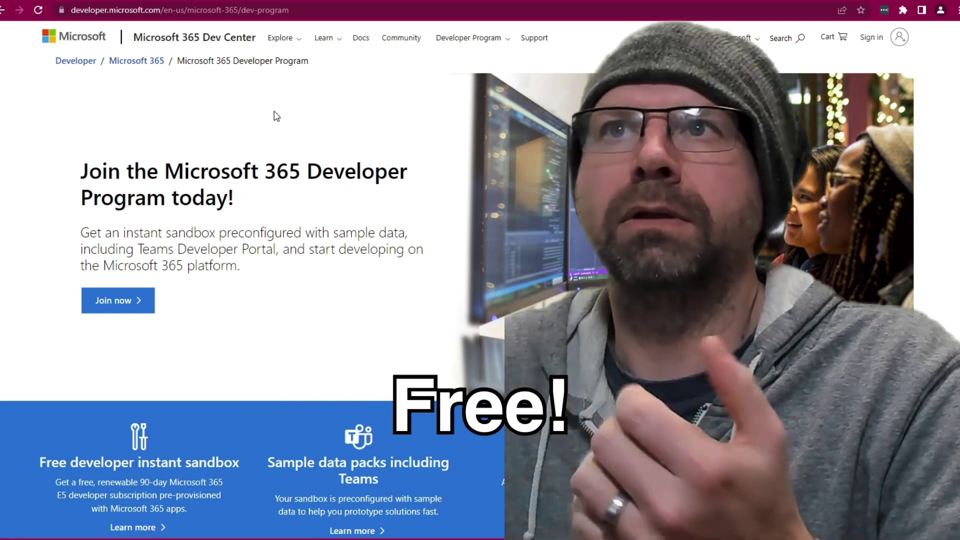
# Step: Start entering the Microsoft 365 admin center address in the browser
pyautogui.hotkey('ctrl', 'l')
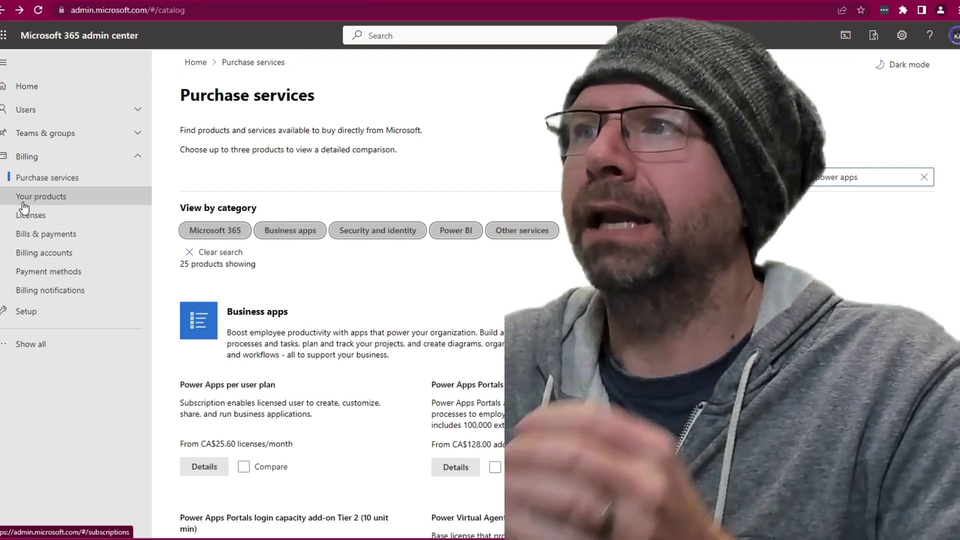
# Step: Search power apps, view the Power Apps per user plan, then open the Plan 2 Trial licence
pyautogui.click(880, 177)
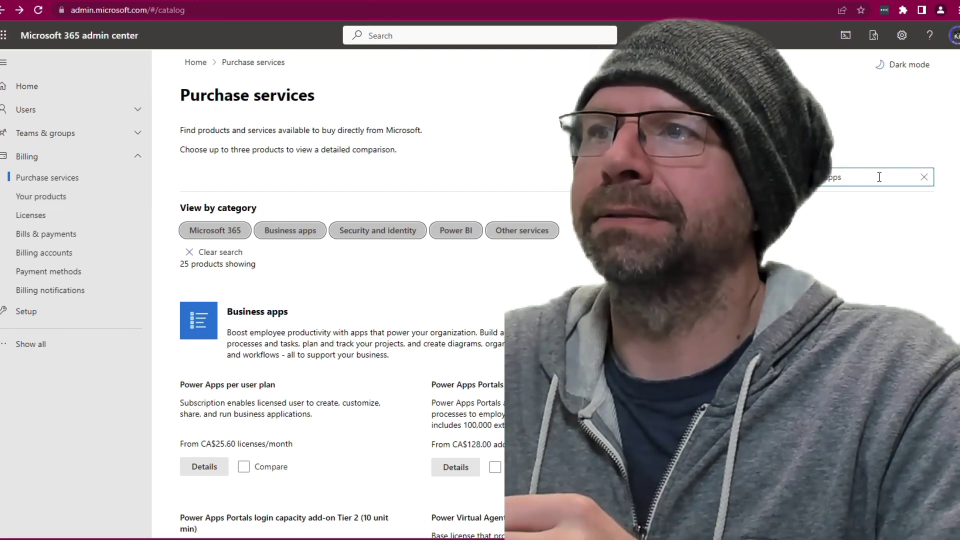
pyautogui.press('Return')
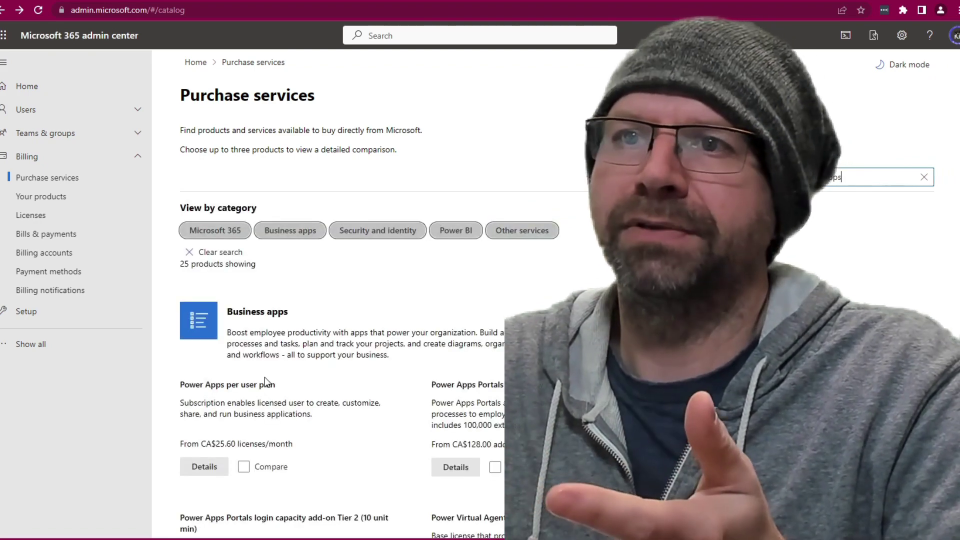
pyautogui.click(205, 466)
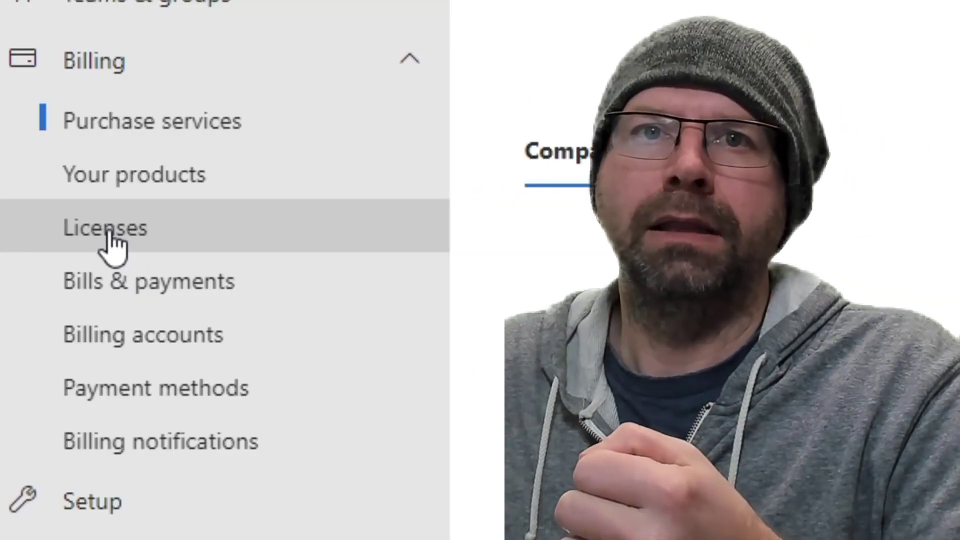
pyautogui.click(112, 246)
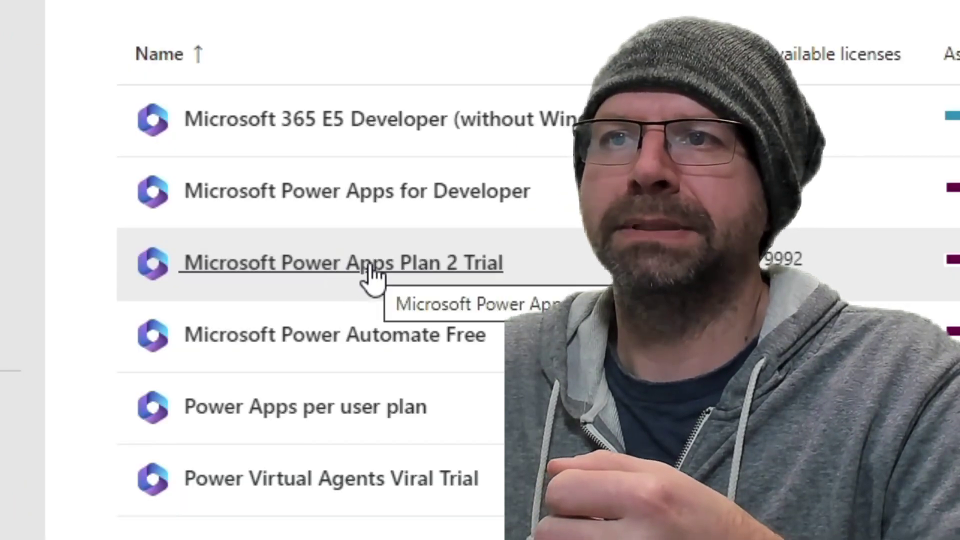
pyautogui.click(371, 266)
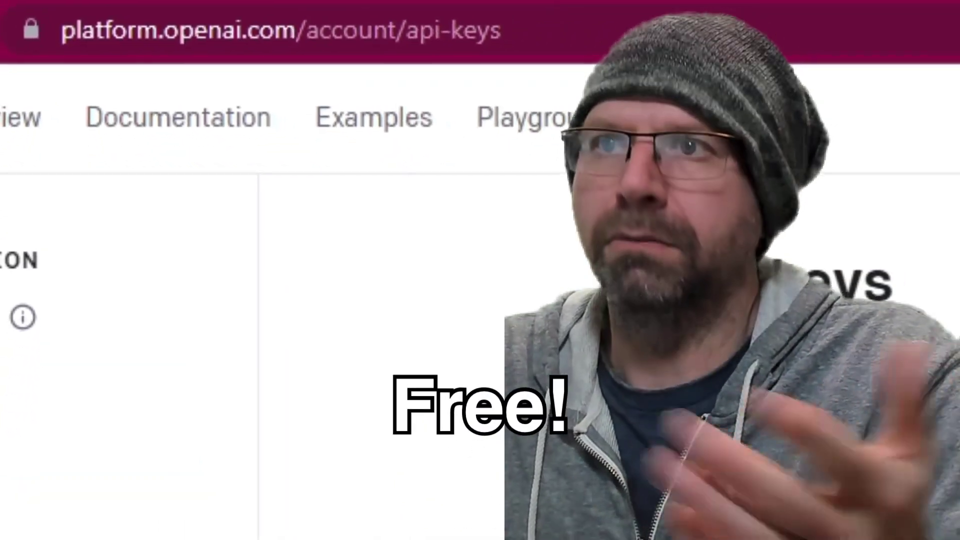
# Step: Generate a new OpenAI secret API key and copy it
pyautogui.click(336, 320)
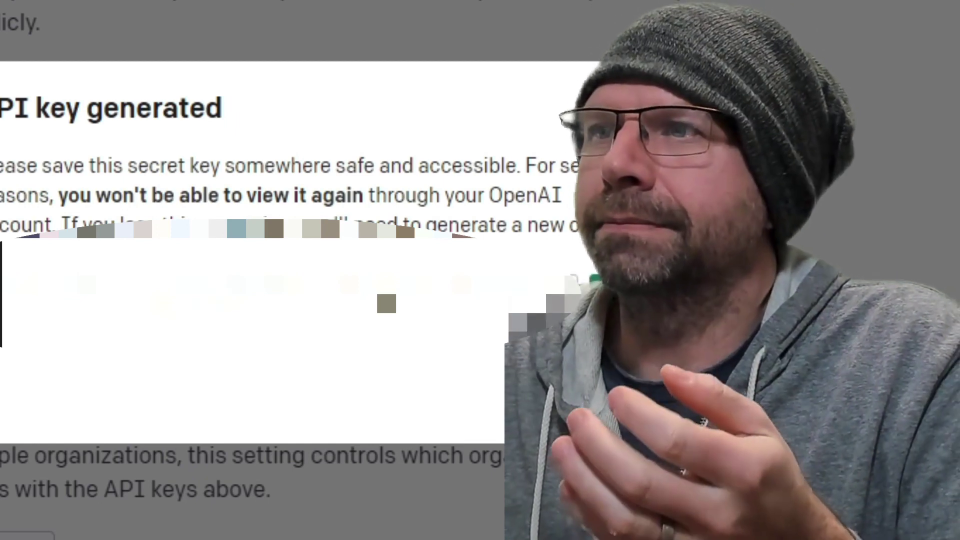
pyautogui.tripleClick(280, 295)
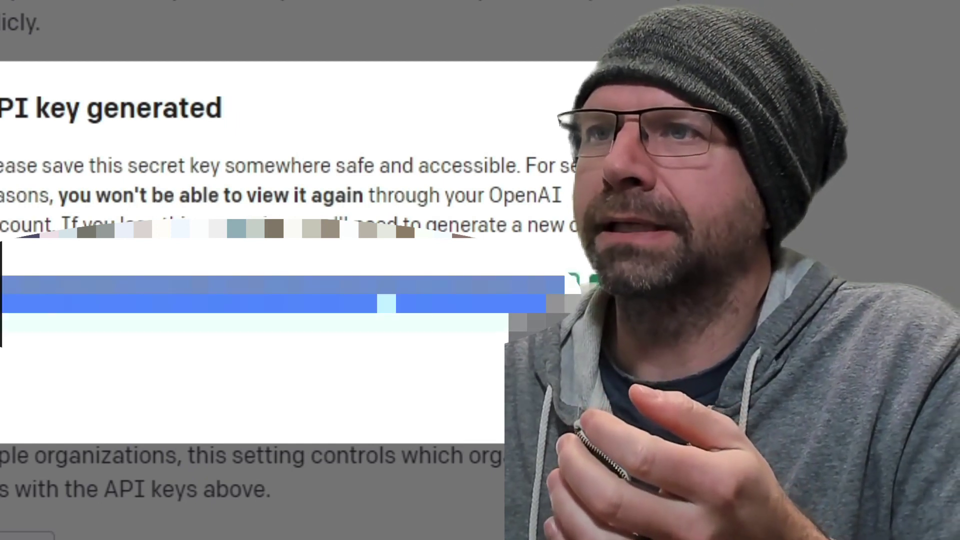
pyautogui.press('Escape')
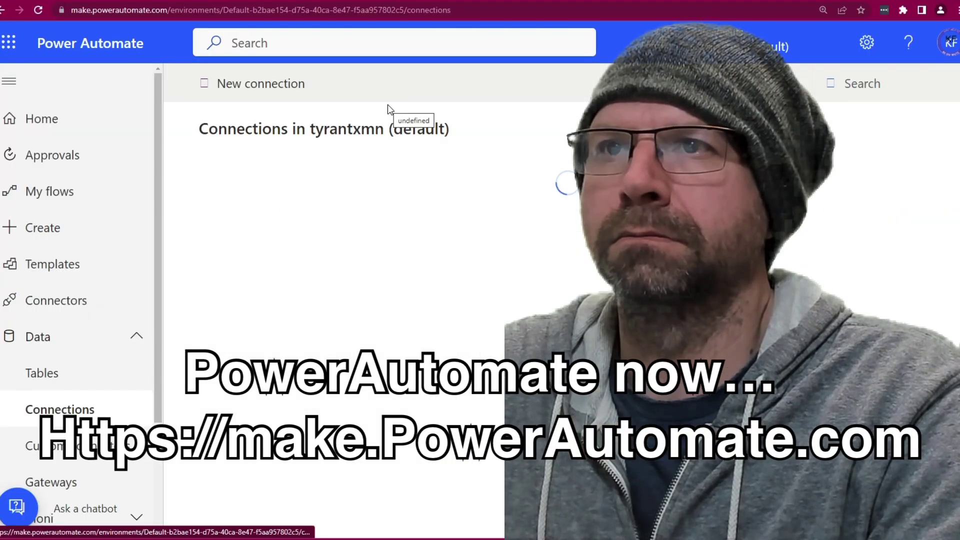
# Step: Create an OpenAI (Independent Publisher) connection with the copied key as a Bearer token
pyautogui.click(274, 87)
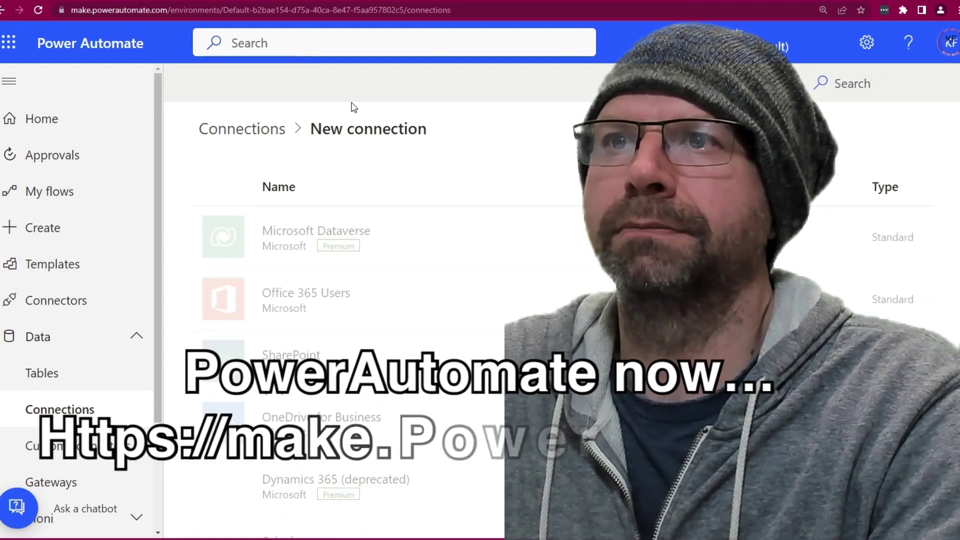
pyautogui.click(850, 83)
pyautogui.write('oop')
pyautogui.press('BackSpace')
pyautogui.press('BackSpace')
pyautogui.press('BackSpace')
pyautogui.write('op')
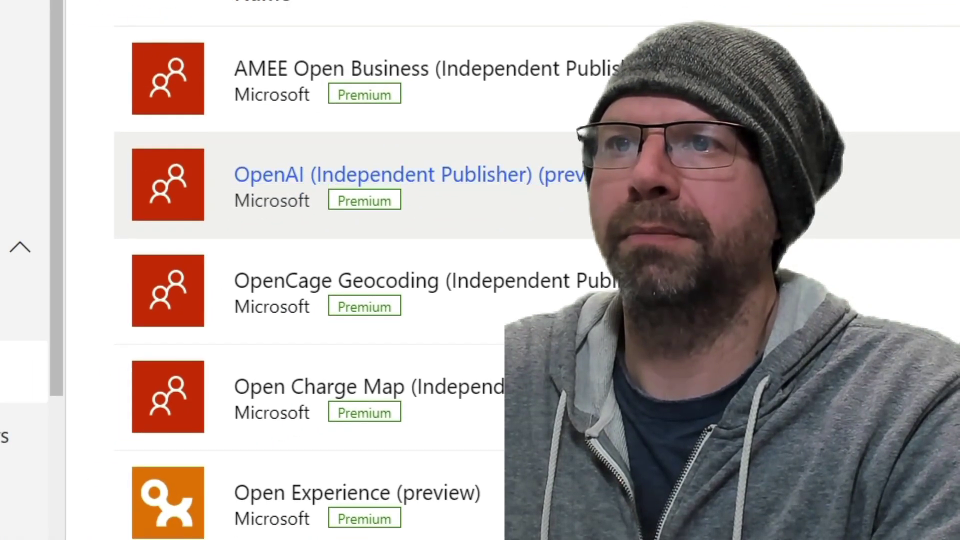
pyautogui.click(408, 175)
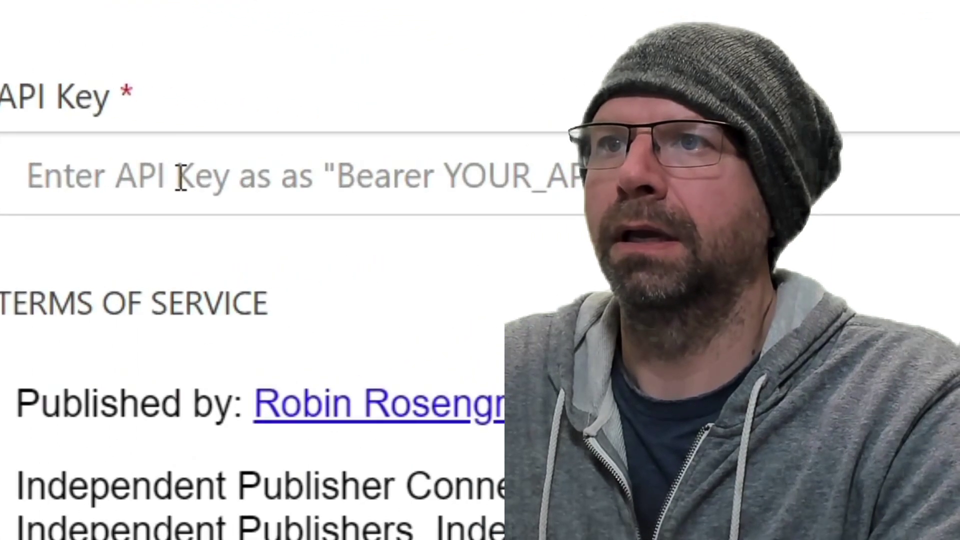
pyautogui.write('B')
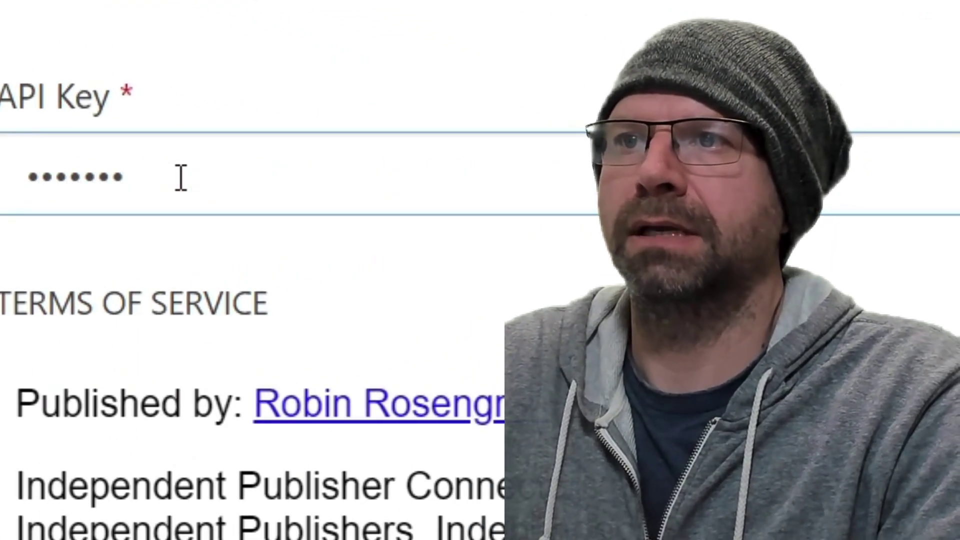
pyautogui.hotkey('ctrl', 'v')
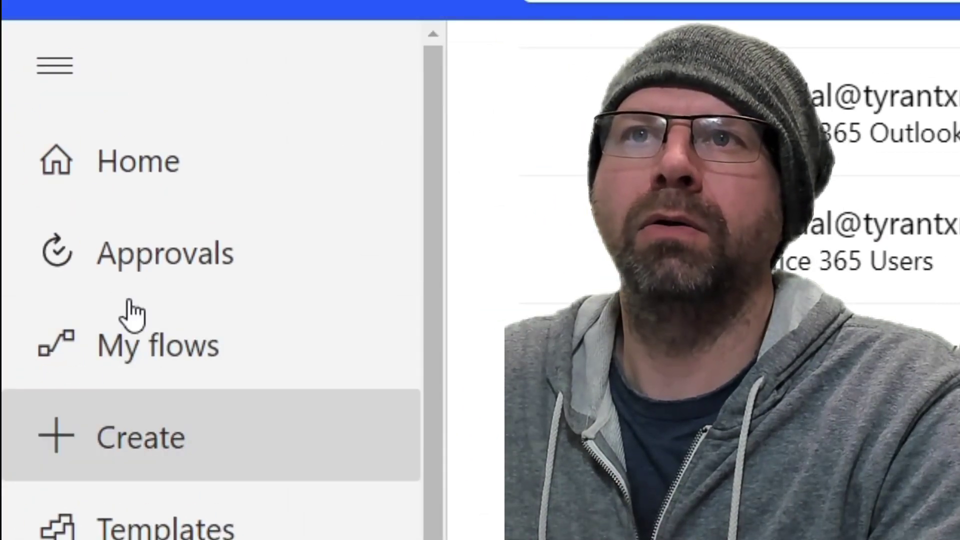
# Step: Start a legacy package import from My flows and upload the flow zip file
pyautogui.click(168, 346)
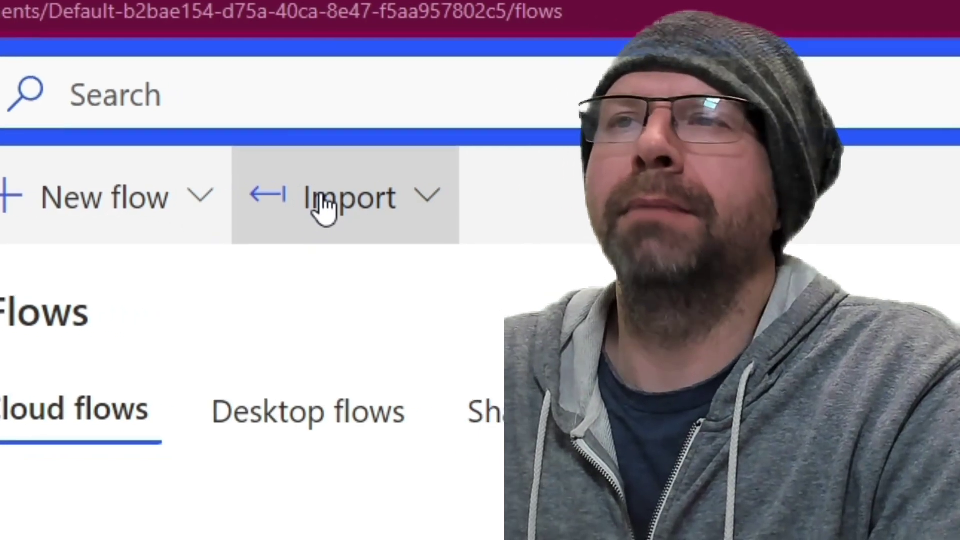
pyautogui.click(380, 215)
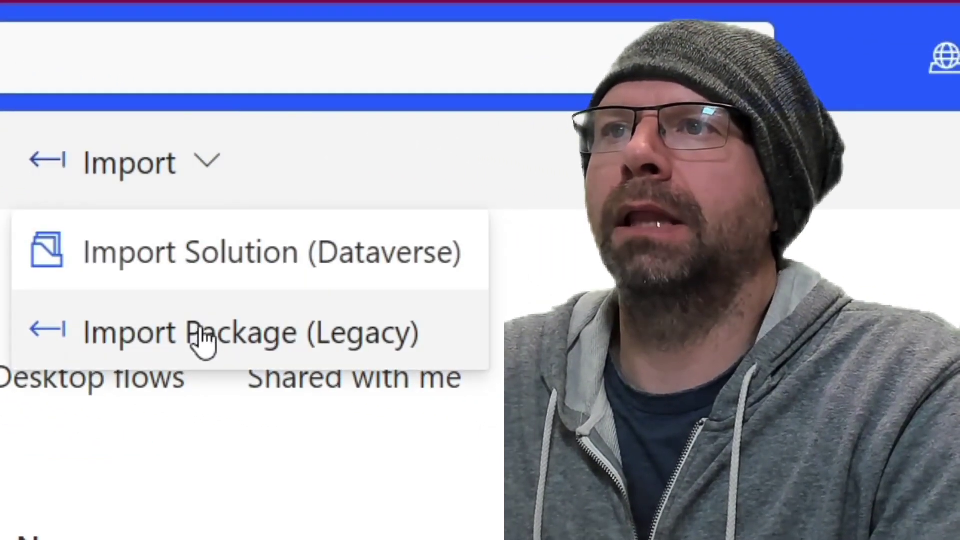
pyautogui.click(239, 335)
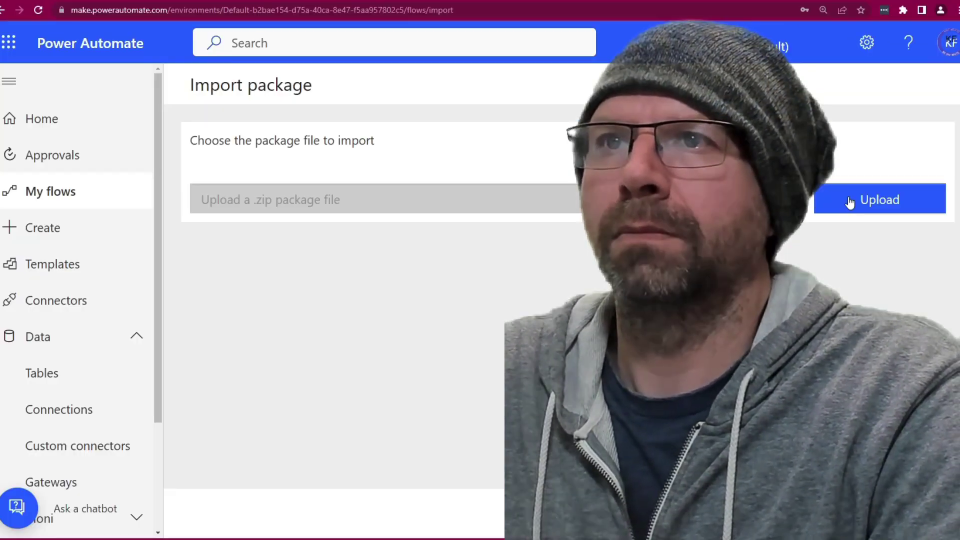
pyautogui.click(841, 201)
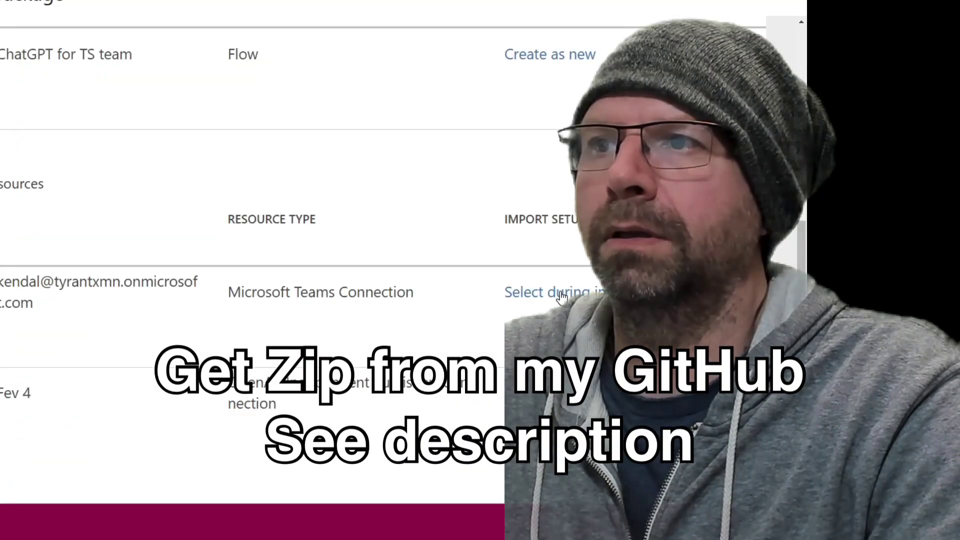
# Step: Assign the Teams and OpenAI connections and import the ChatGPT for TS team package
pyautogui.click(563, 295)
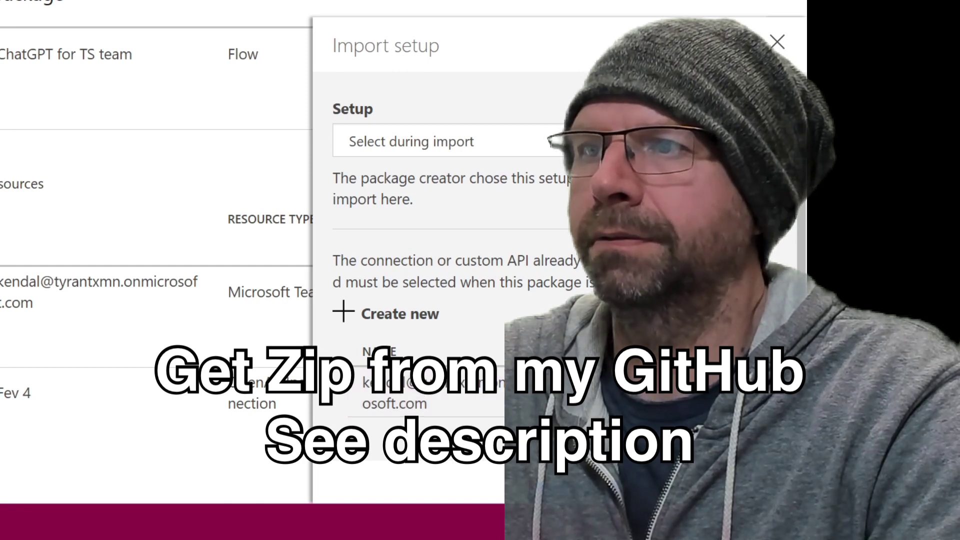
pyautogui.press('Escape')
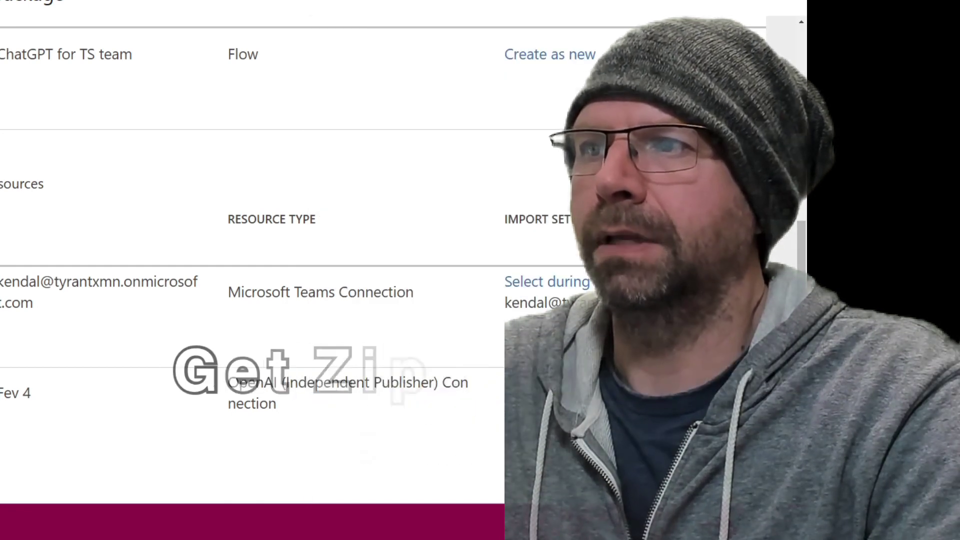
pyautogui.click(547, 282)
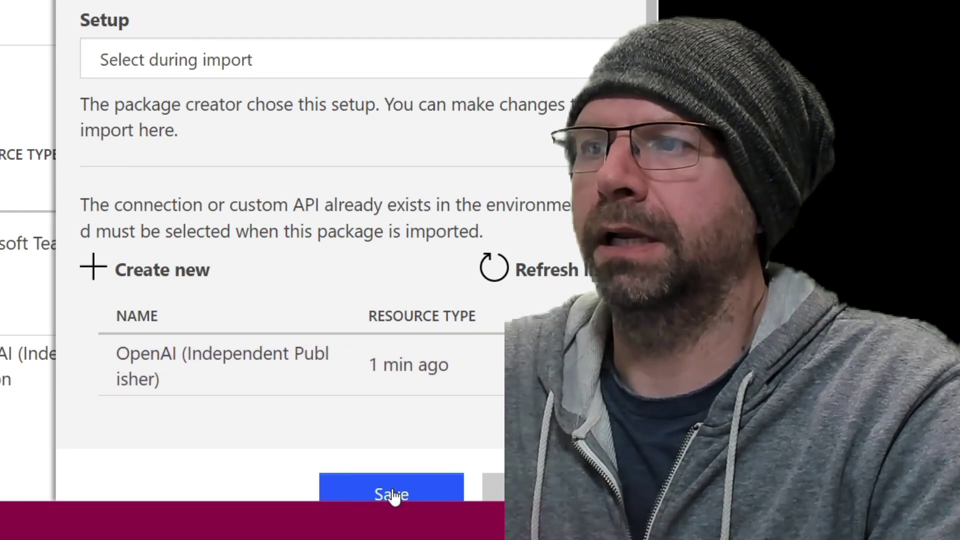
pyautogui.click(392, 494)
pyautogui.click(396, 472)
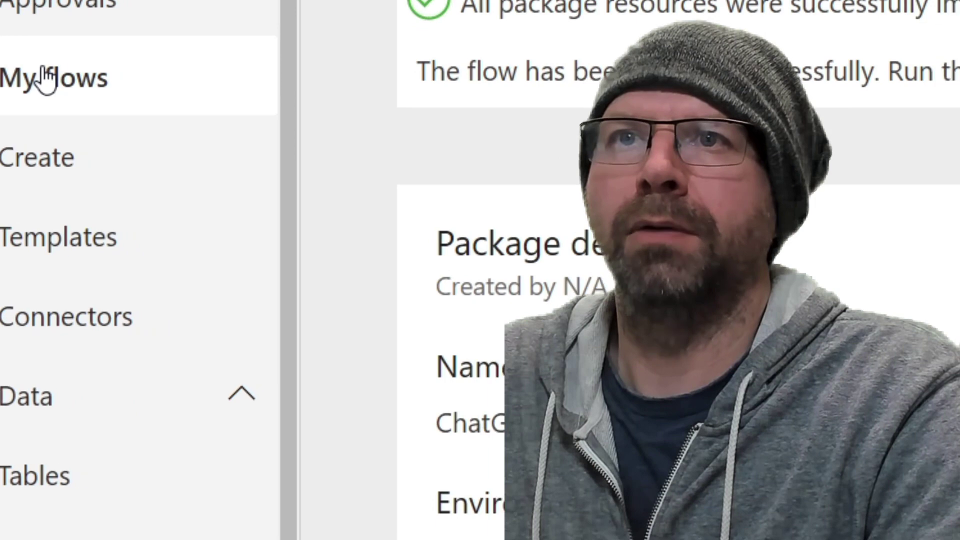
pyautogui.click(125, 82)
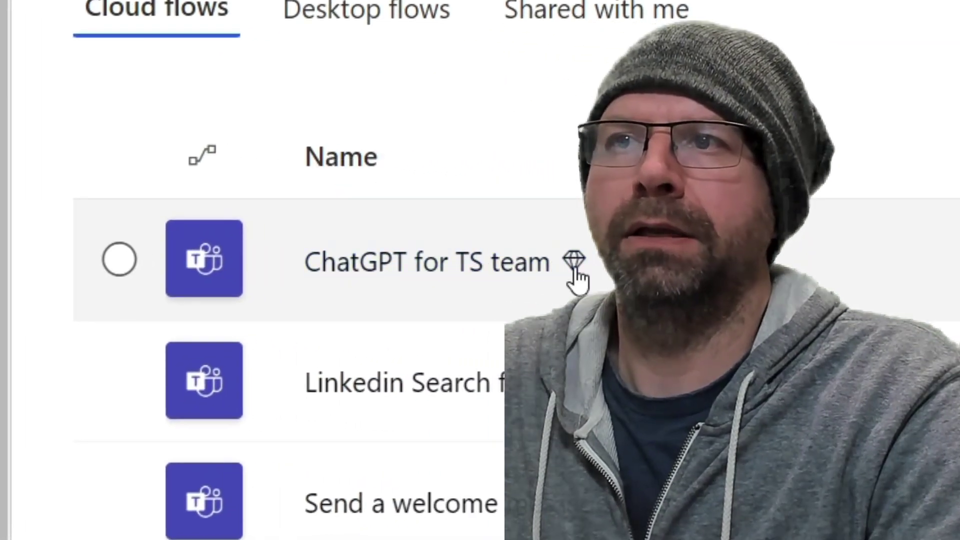
# Step: Open the ChatGPT for TS team flow in the editor with its keyword trigger expanded
pyautogui.click(434, 274)
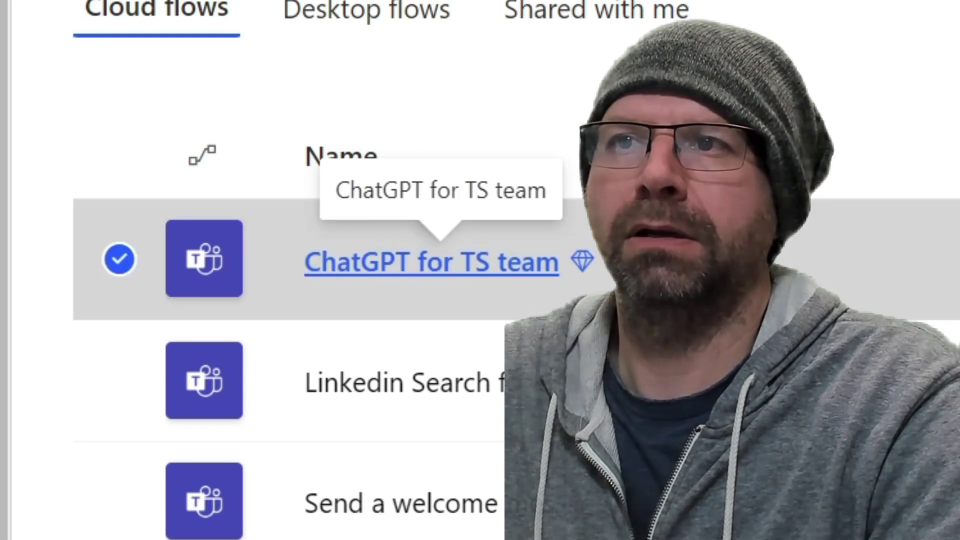
pyautogui.click(579, 274)
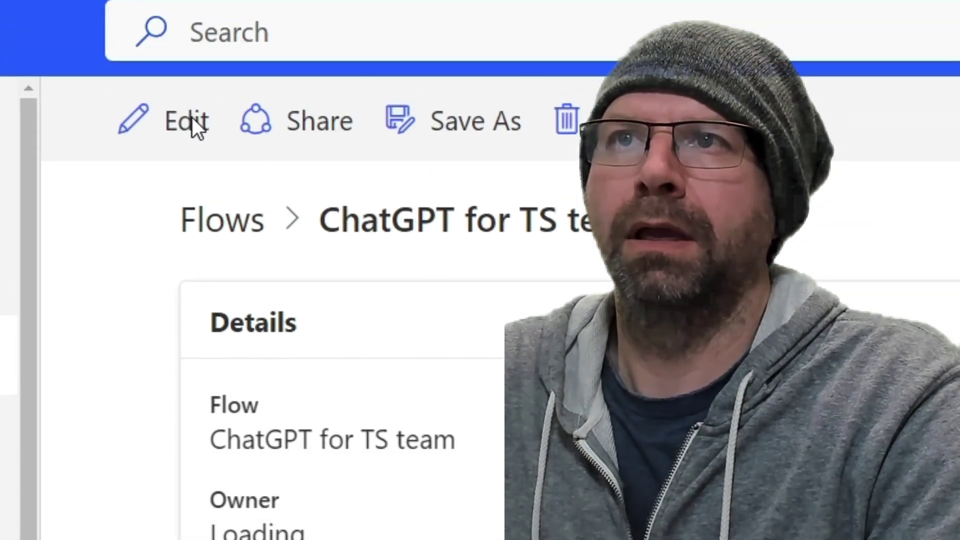
pyautogui.click(186, 131)
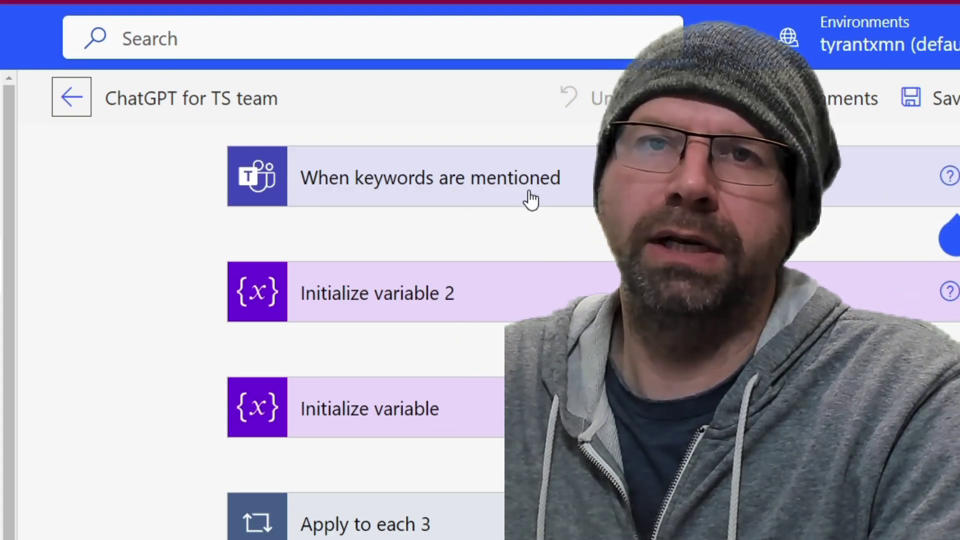
pyautogui.click(532, 200)
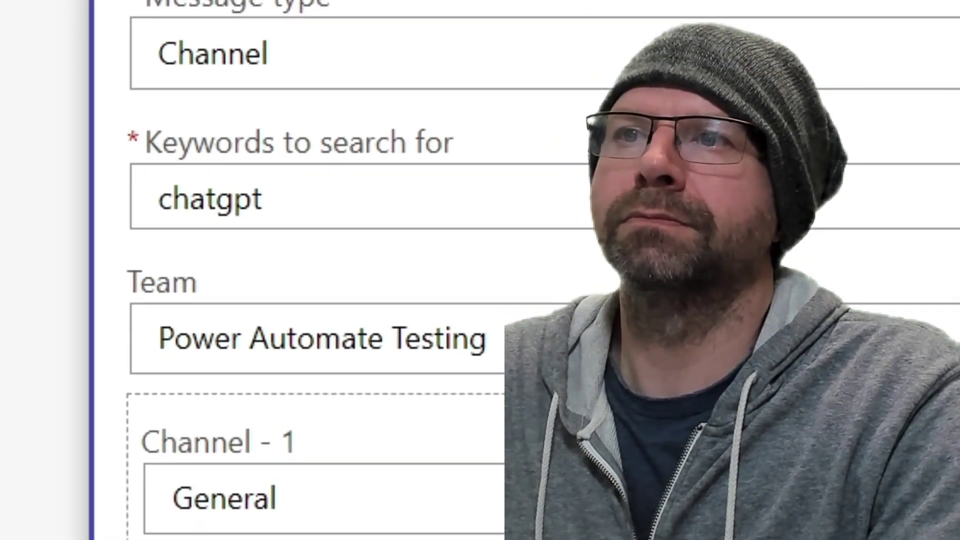
# Step: Set the trigger's Team to Power Automate Testing and Channel to ChatGPT
pyautogui.click(558, 128)
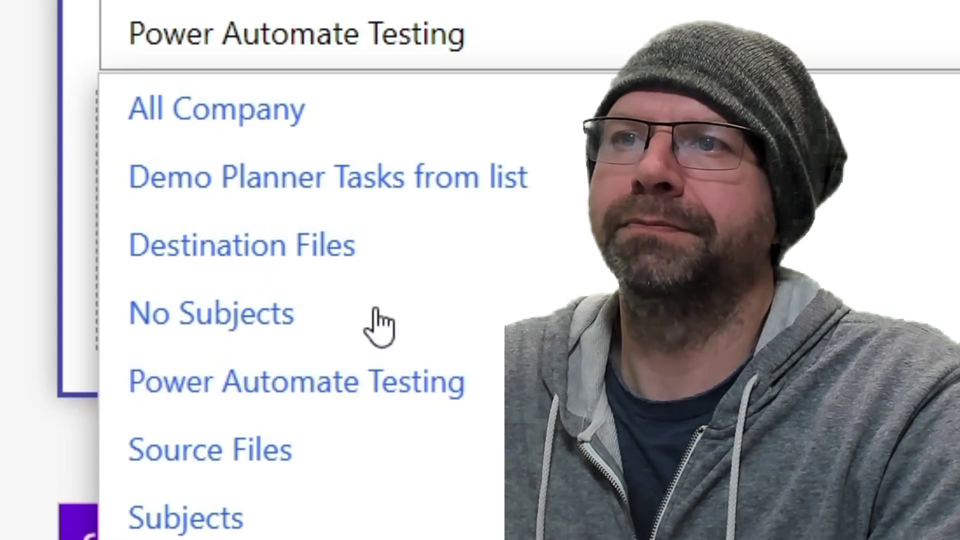
pyautogui.click(359, 385)
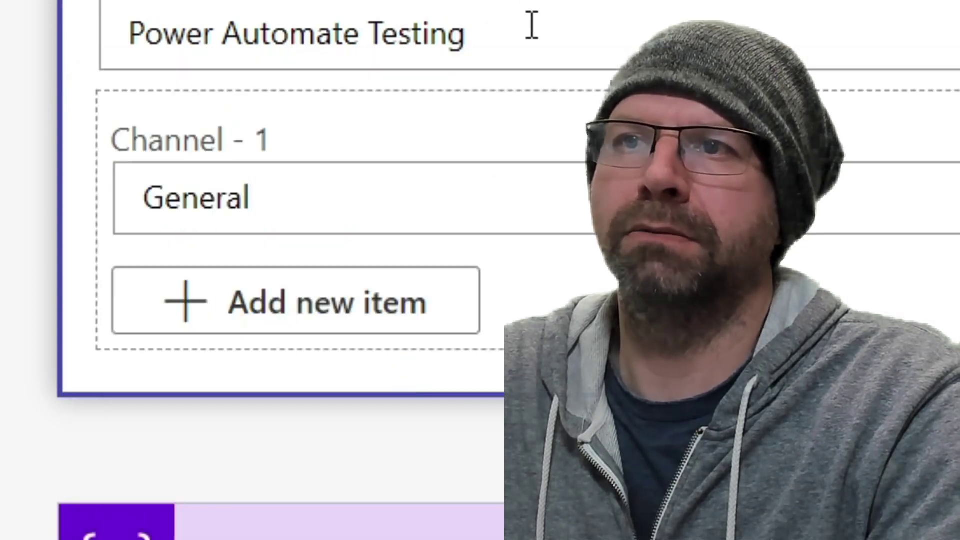
pyautogui.click(190, 198)
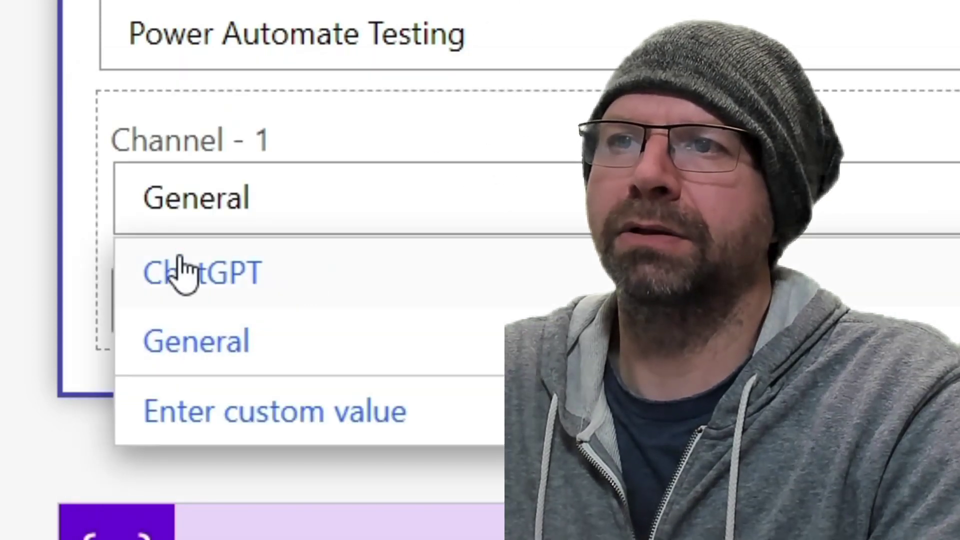
pyautogui.click(242, 275)
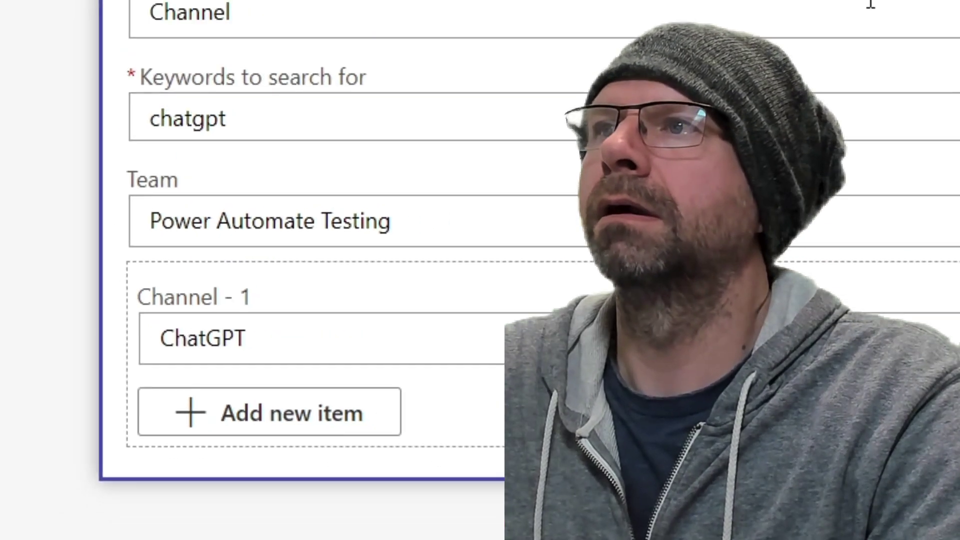
# Step: Use Flow checker to switch the GPT3 step's invalid connection to OpenAI (Independent Publisher)
pyautogui.scroll(-3, 467, 163)
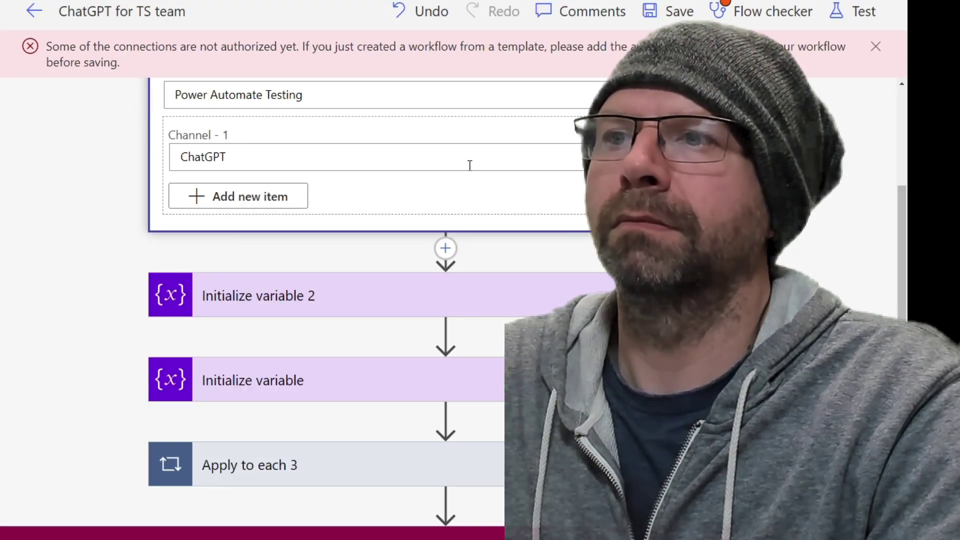
pyautogui.scroll(3, 467, 163)
pyautogui.scroll(-3, 469, 166)
pyautogui.scroll(-3, 469, 166)
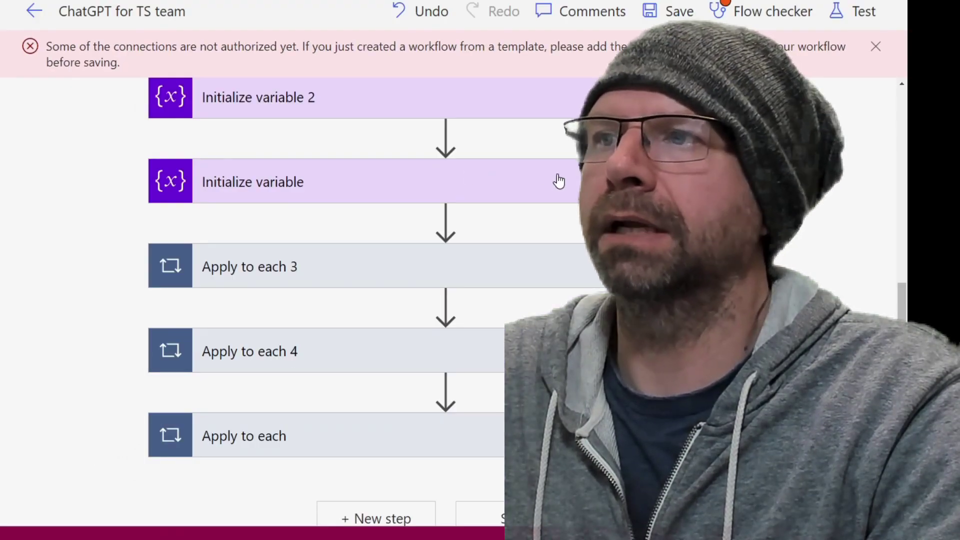
pyautogui.scroll(3, 560, 178)
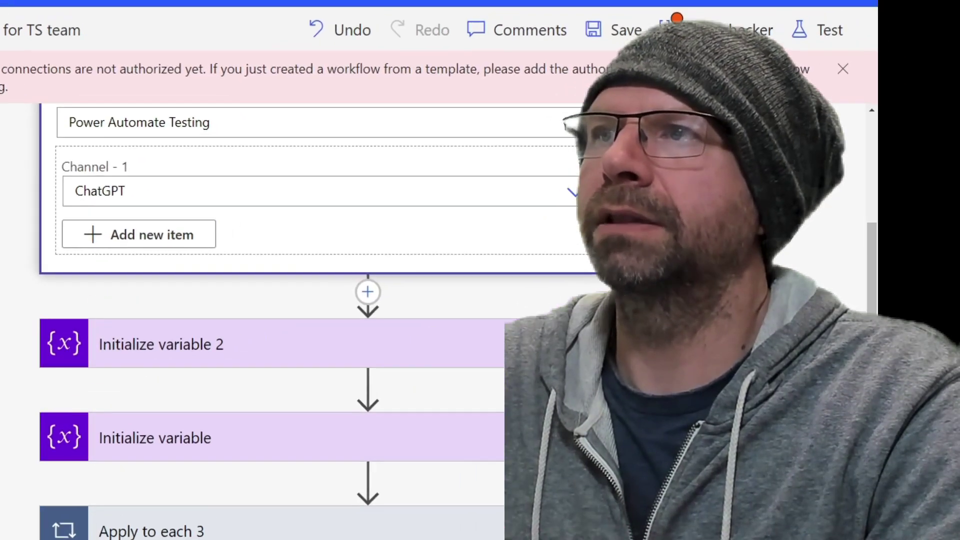
pyautogui.click(790, 7)
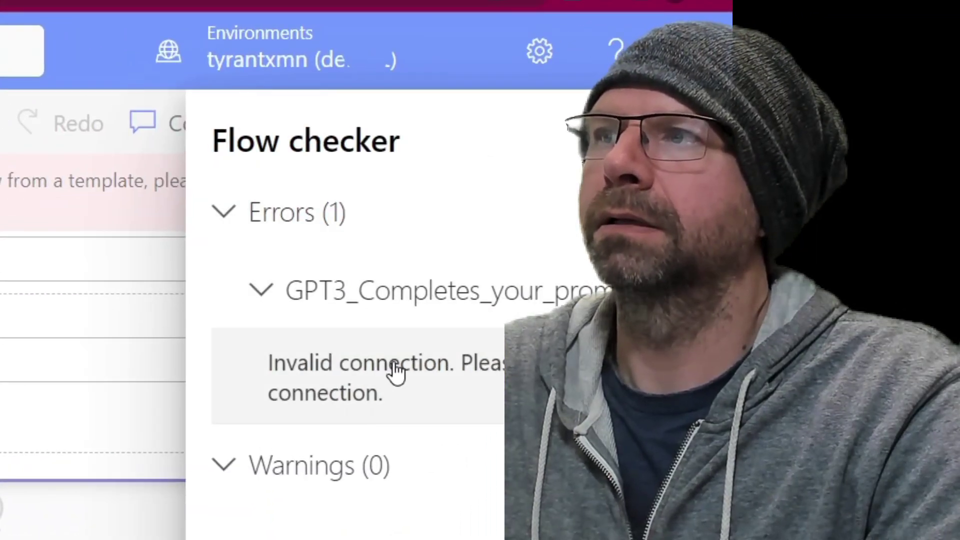
pyautogui.click(393, 375)
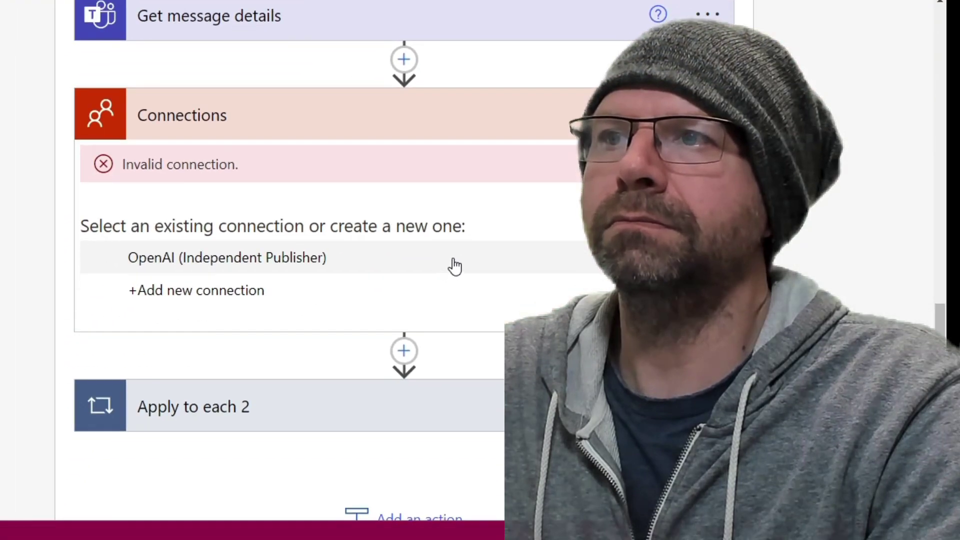
pyautogui.click(455, 266)
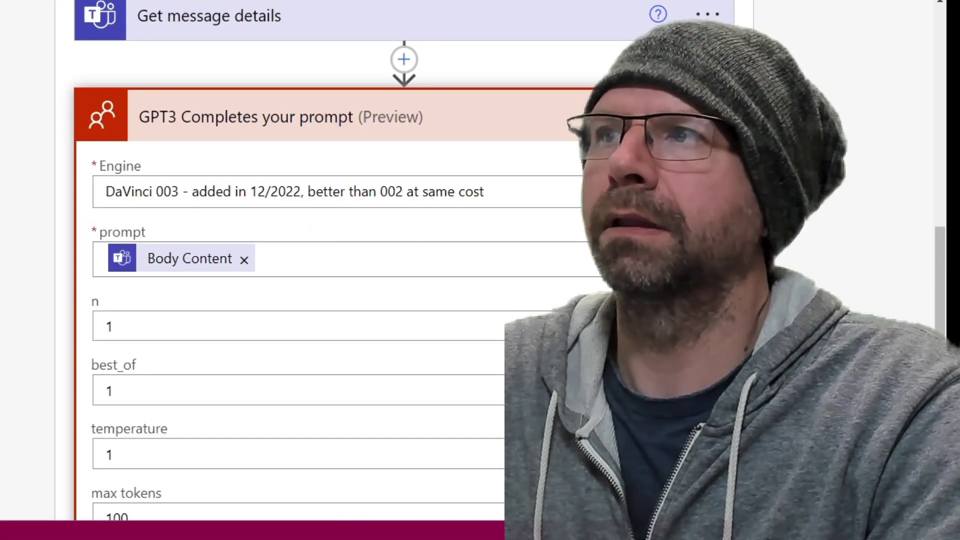
pyautogui.scroll(-1, 330, 270)
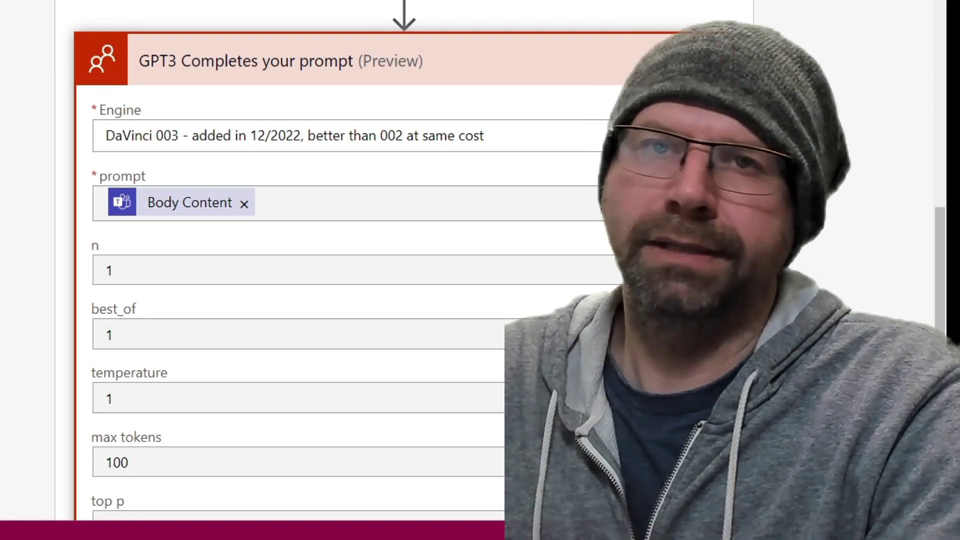
pyautogui.scroll(1, 330, 270)
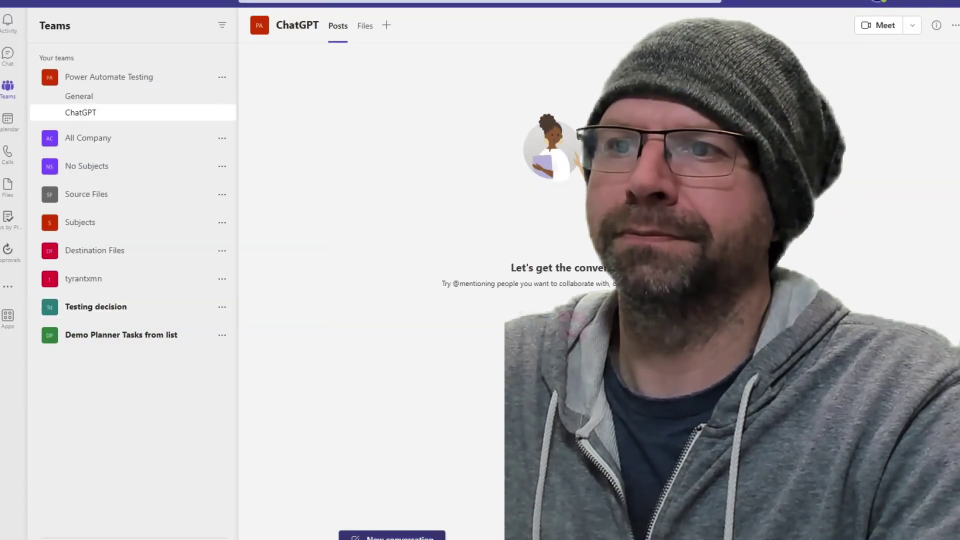
# Step: Post 'What is the air speed of a swallow chatgpt' as a new ChatGPT channel conversation
pyautogui.click(392, 536)
pyautogui.click(362, 500)
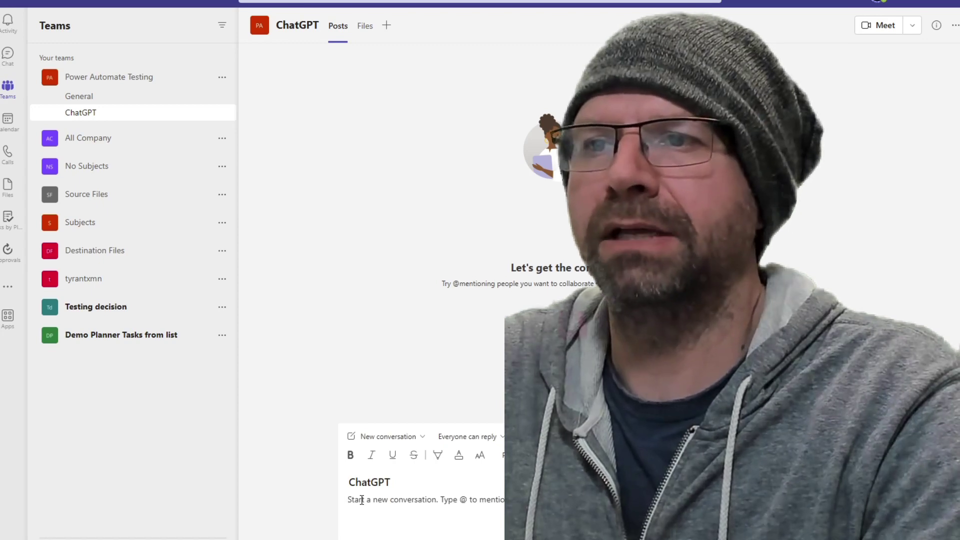
pyautogui.write('What is the air speed of a swallow chatgpt?')
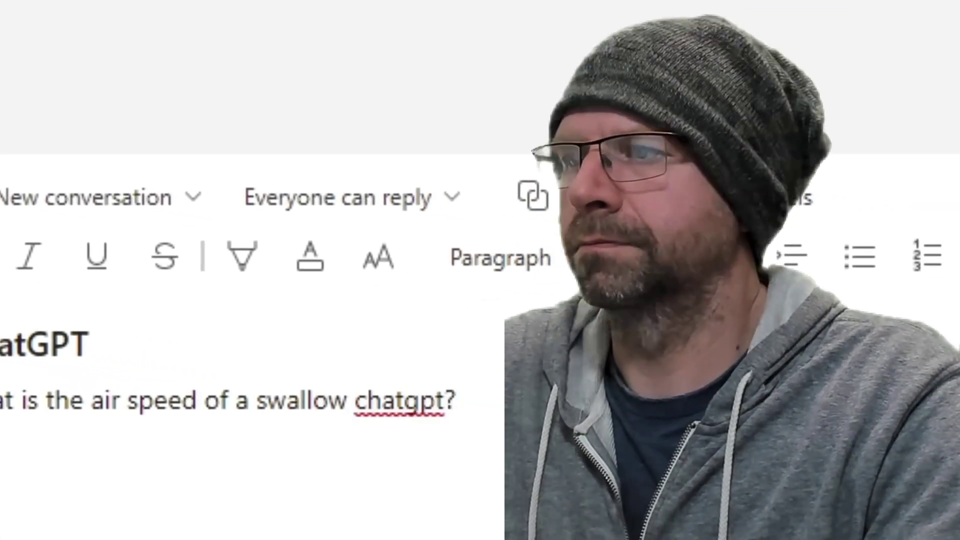
pyautogui.press('Return')
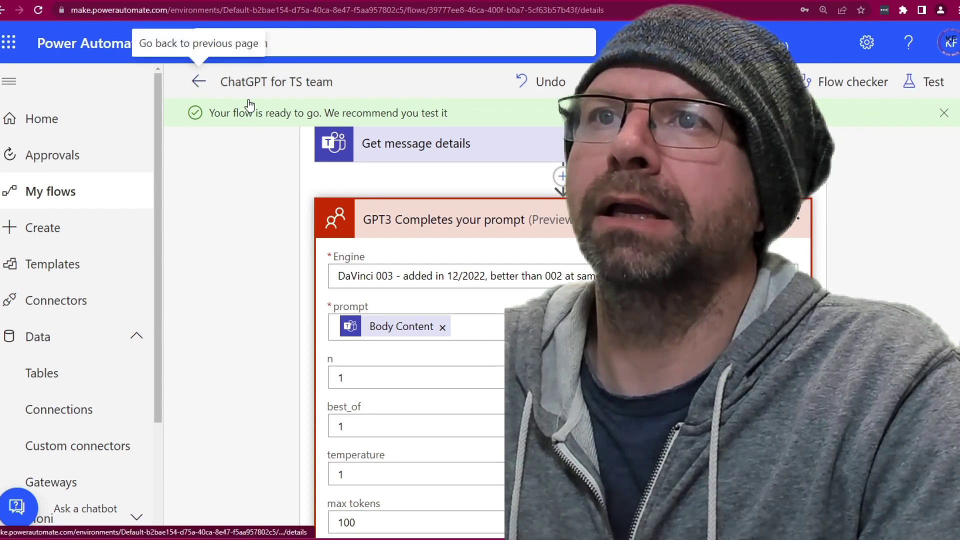
pyautogui.click(199, 82)
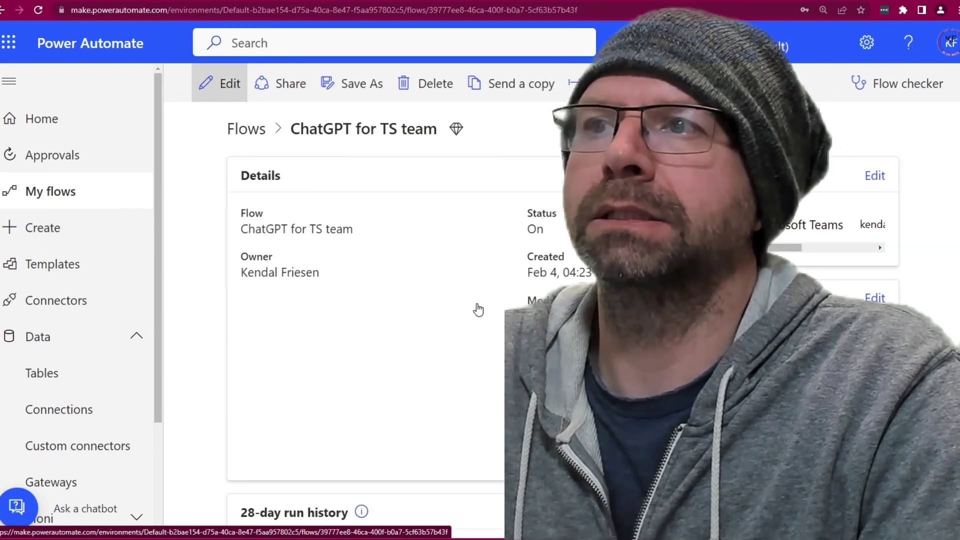
# Step: Reopen the flow editor to review the chatgpt keyword trigger and Initialize variable 2's String variable channel
pyautogui.hotkey('alt', 'Left')
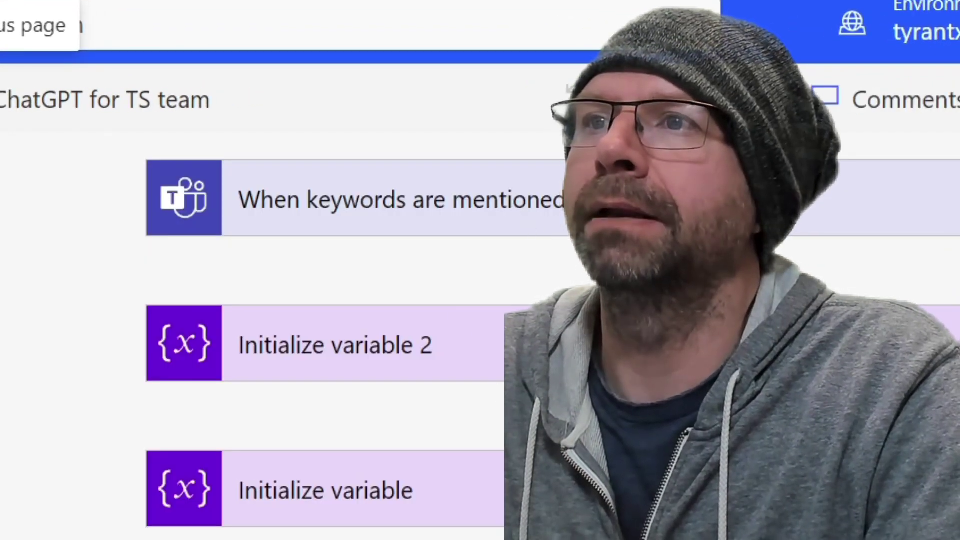
pyautogui.click(431, 220)
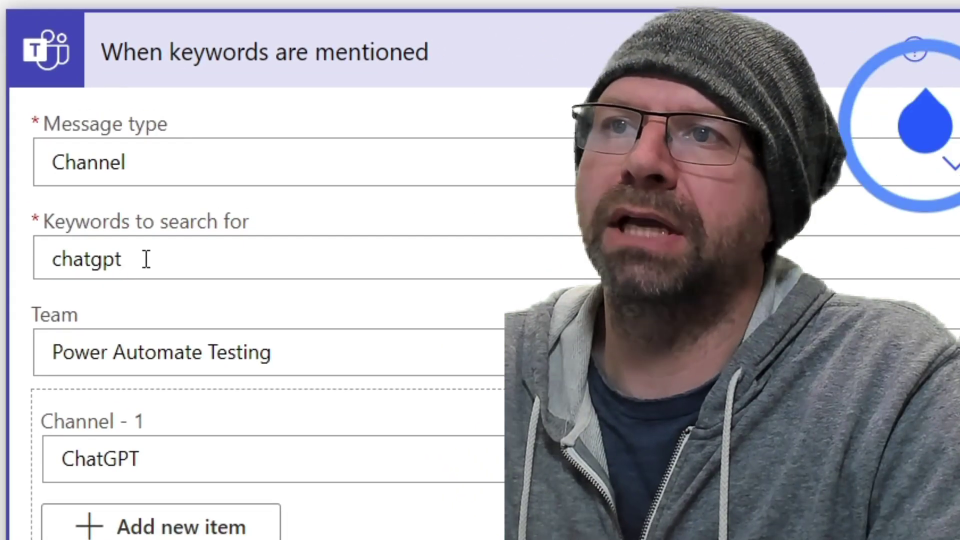
pyautogui.doubleClick(109, 255)
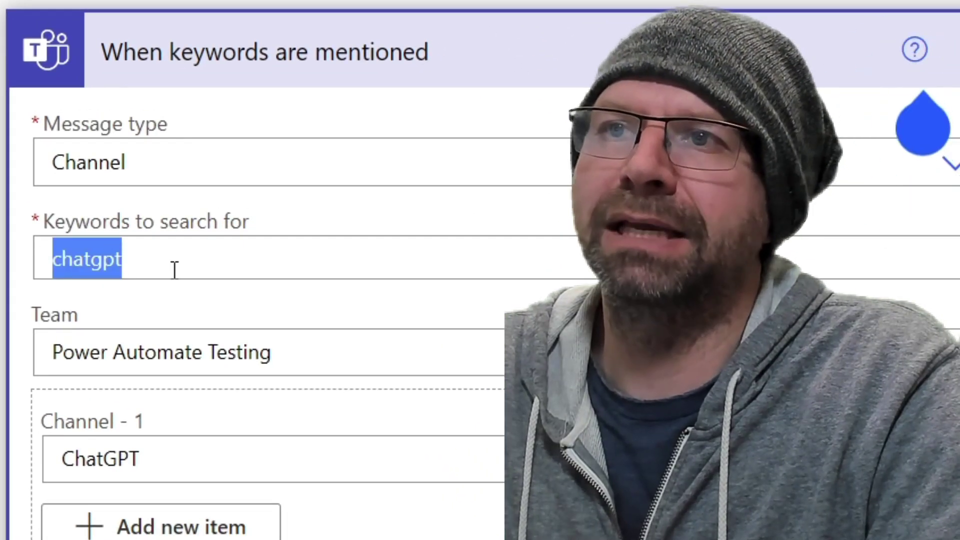
pyautogui.scroll(-3, 197, 300)
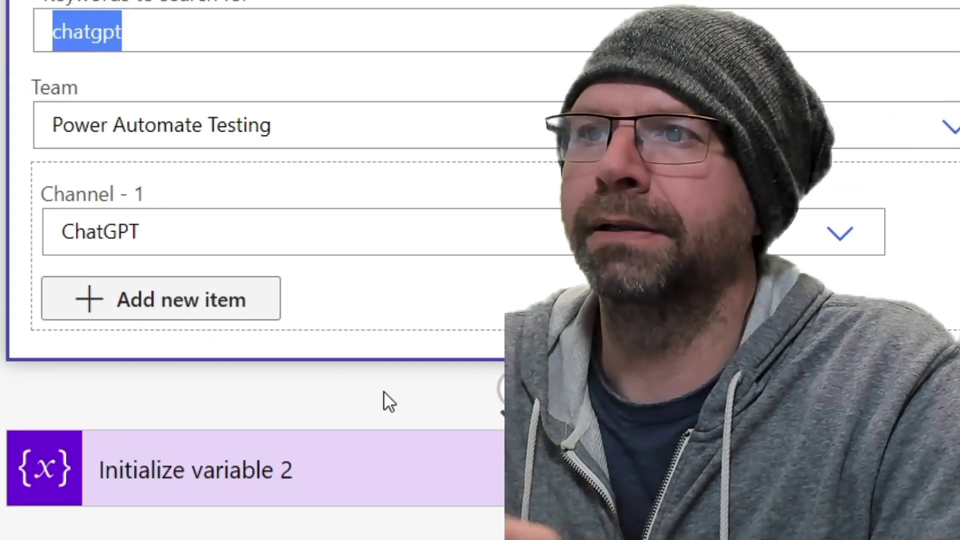
pyautogui.scroll(-3, 384, 391)
pyautogui.click(433, 256)
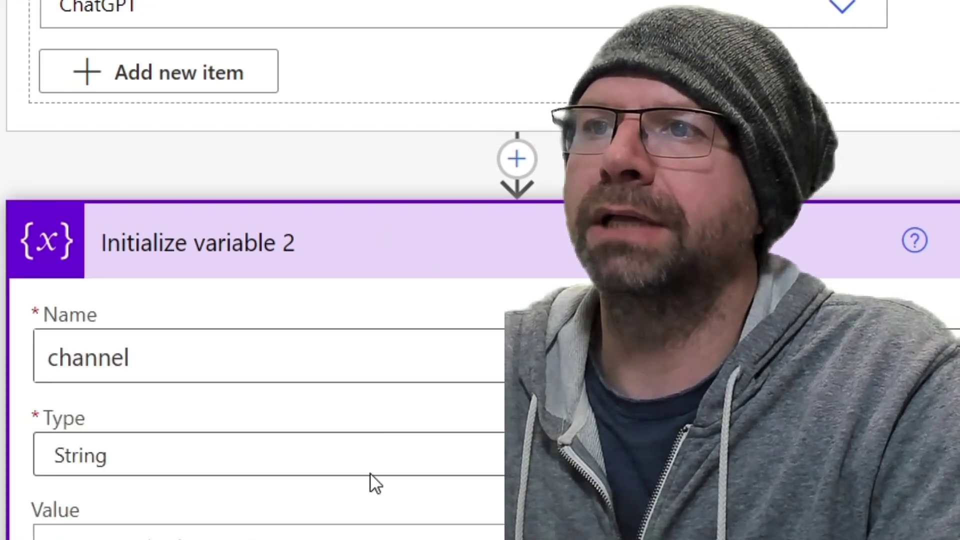
pyautogui.scroll(-3, 370, 473)
pyautogui.click(325, 496)
pyautogui.scroll(-3, 378, 508)
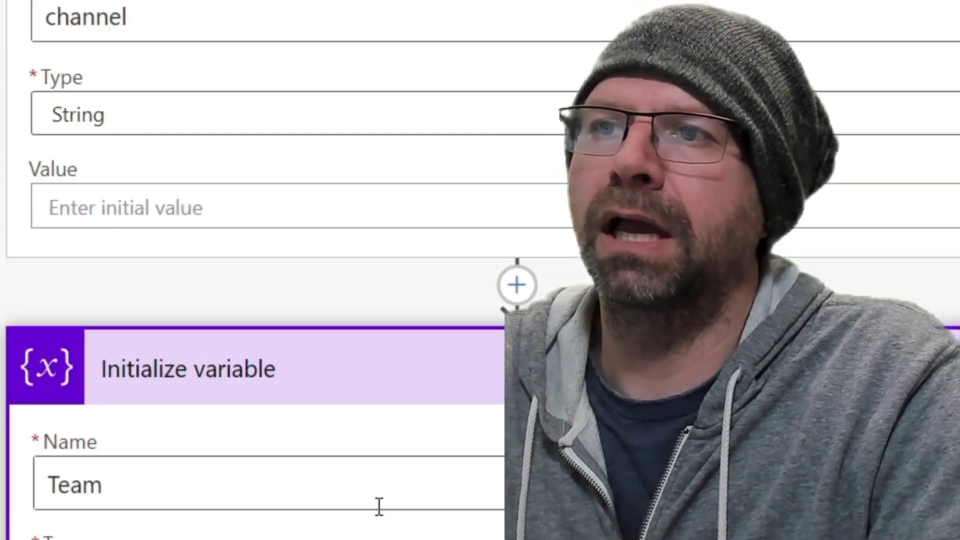
pyautogui.scroll(-3, 346, 490)
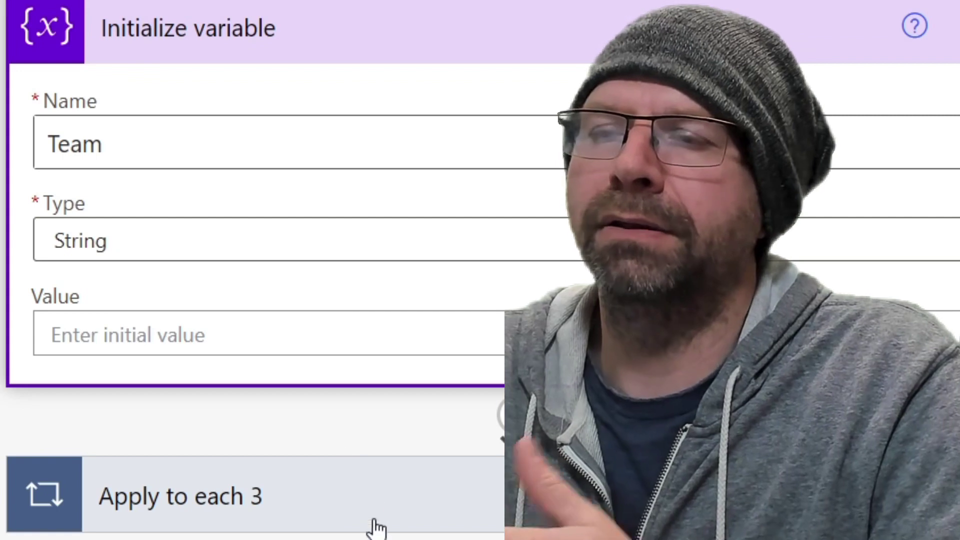
pyautogui.scroll(-2, 376, 529)
pyautogui.click(399, 345)
pyautogui.scroll(-3, 336, 343)
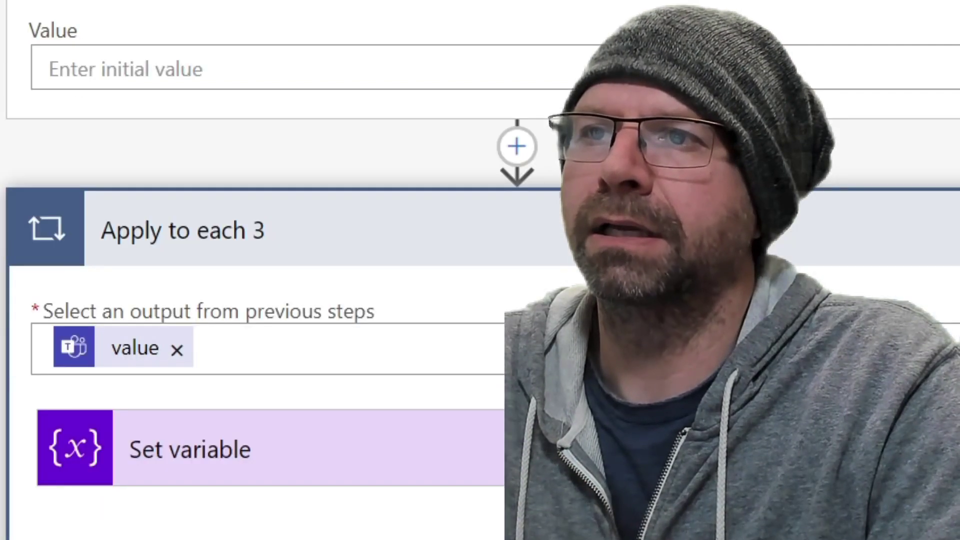
pyautogui.scroll(-2, 354, 345)
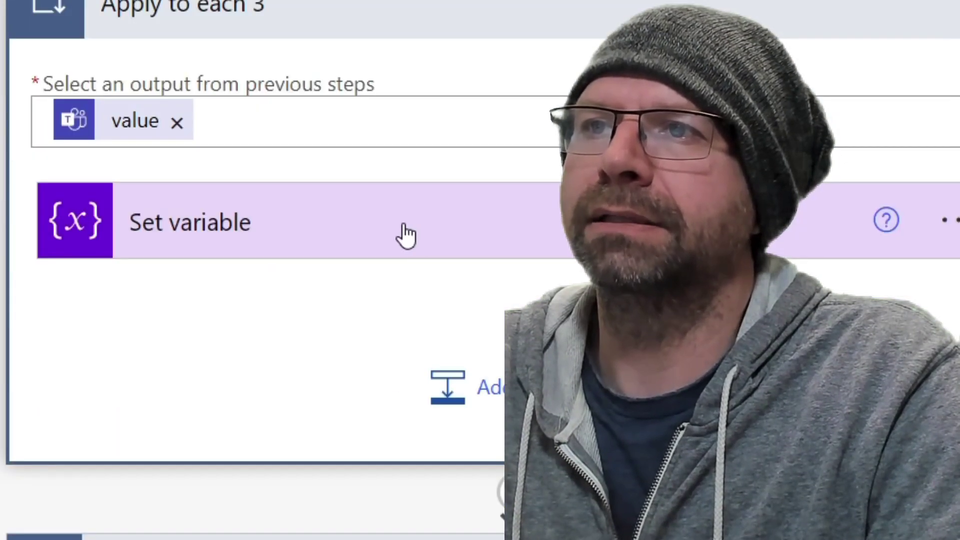
pyautogui.click(453, 282)
pyautogui.scroll(-3, 420, 497)
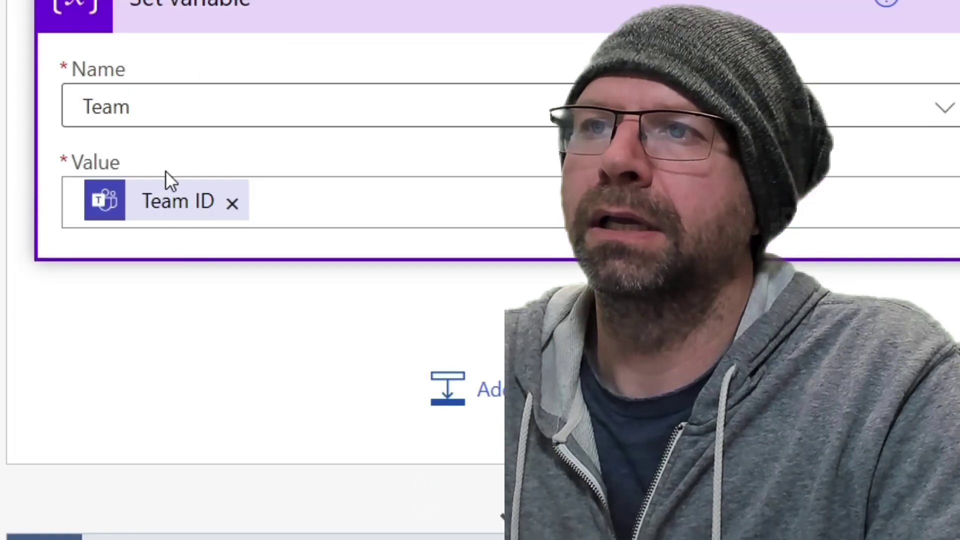
pyautogui.scroll(-1, 489, 440)
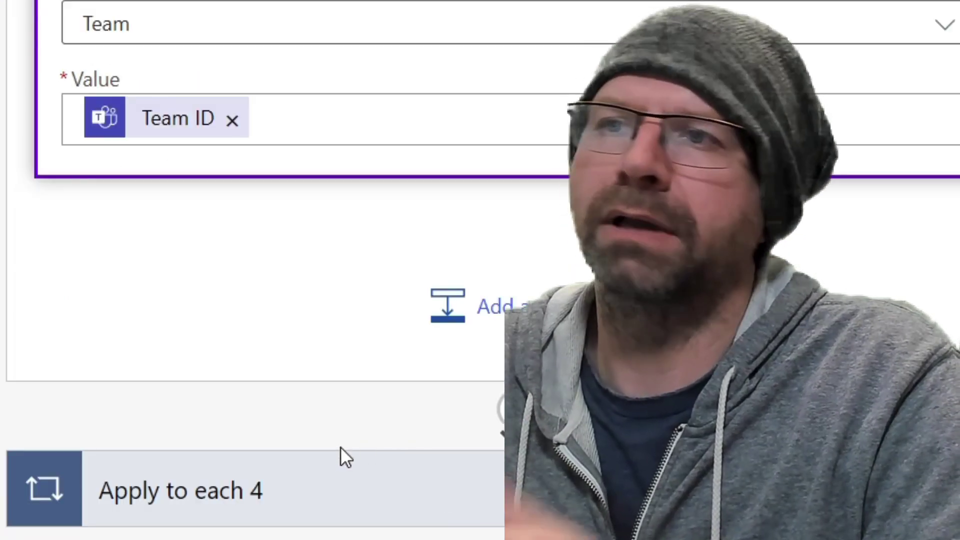
pyautogui.scroll(-5, 397, 493)
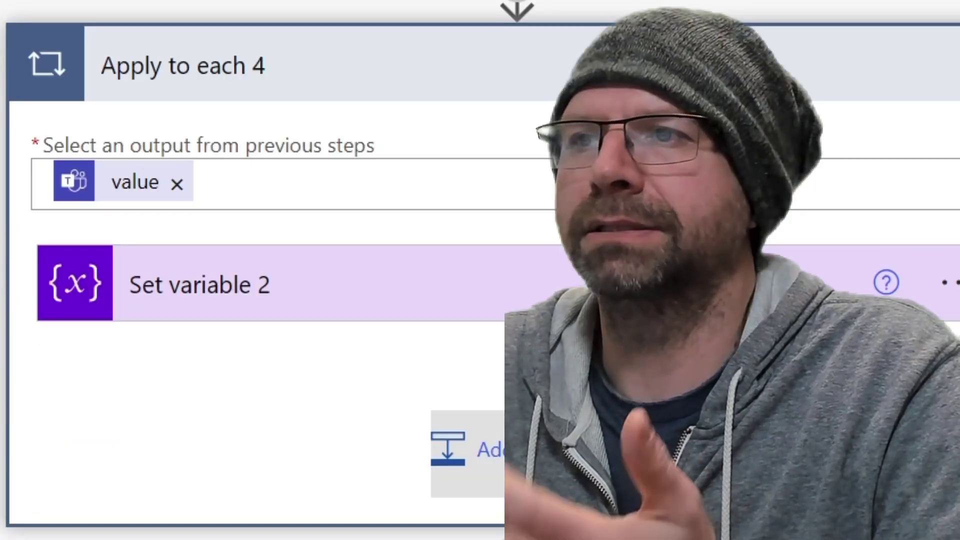
pyautogui.scroll(-4, 264, 270)
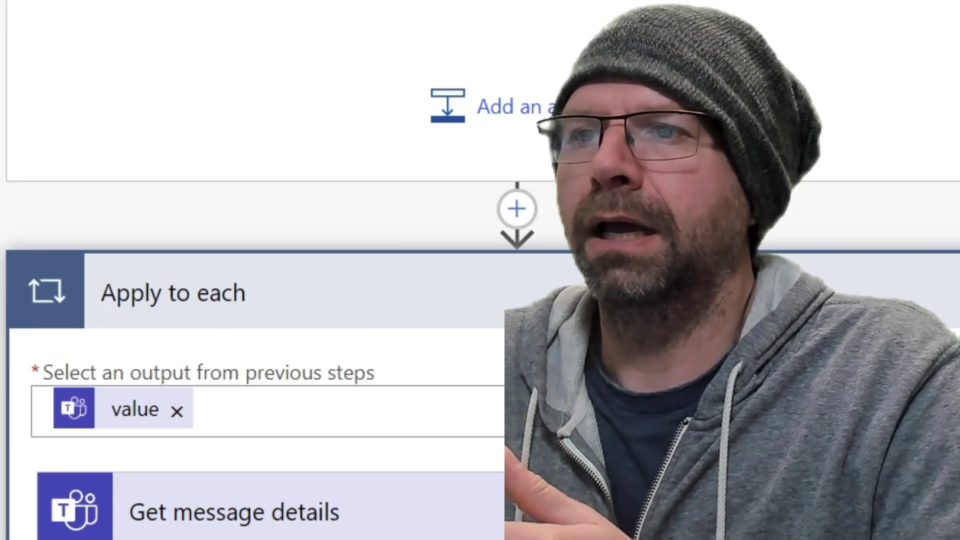
pyautogui.scroll(-3, 311, 304)
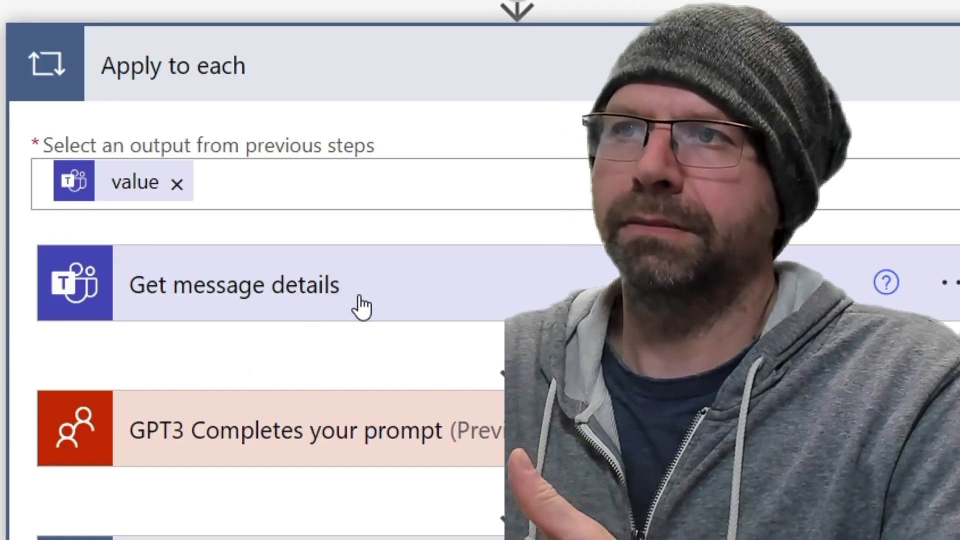
pyautogui.click(385, 302)
# Step: Expand the GPT3 Completes your prompt step to review its DaVinci 003 engine and 100 max tokens, then expand the Apply to each 2 loop
pyautogui.scroll(-2, 264, 271)
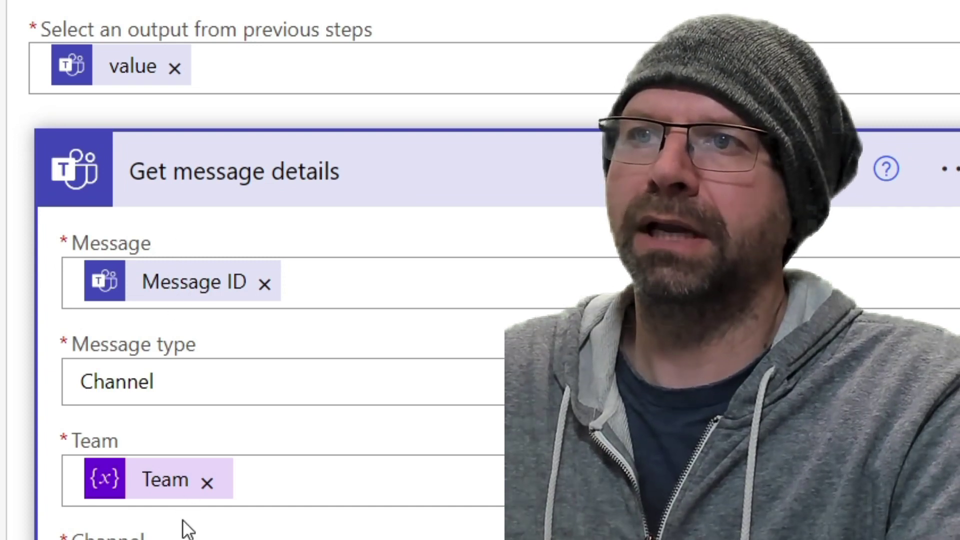
pyautogui.scroll(-7, 411, 305)
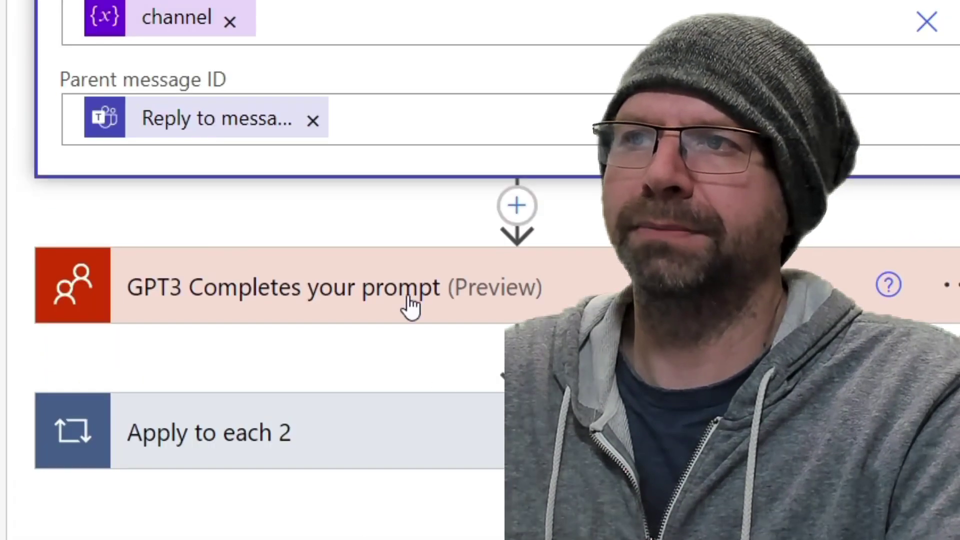
pyautogui.click(422, 290)
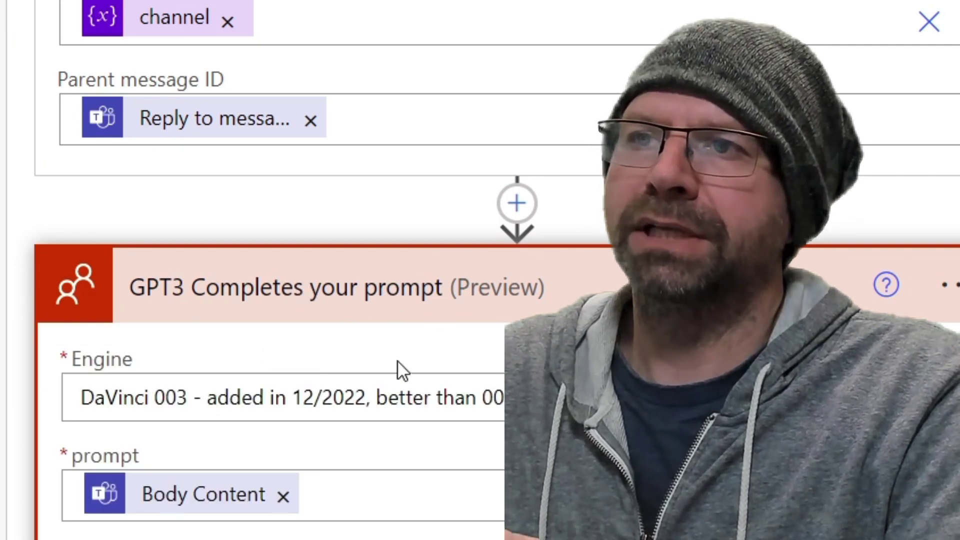
pyautogui.scroll(-2, 397, 355)
pyautogui.scroll(-4, 296, 312)
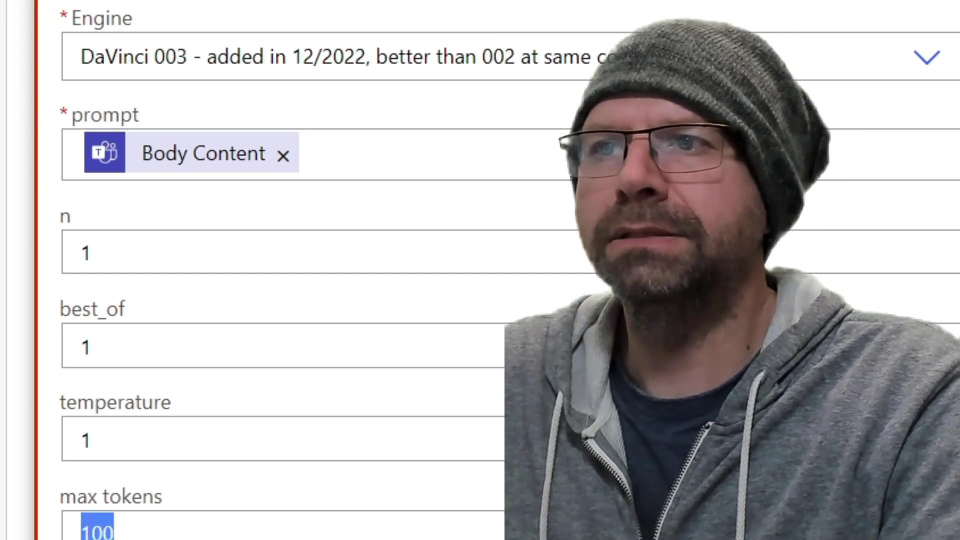
pyautogui.scroll(-12, 386, 476)
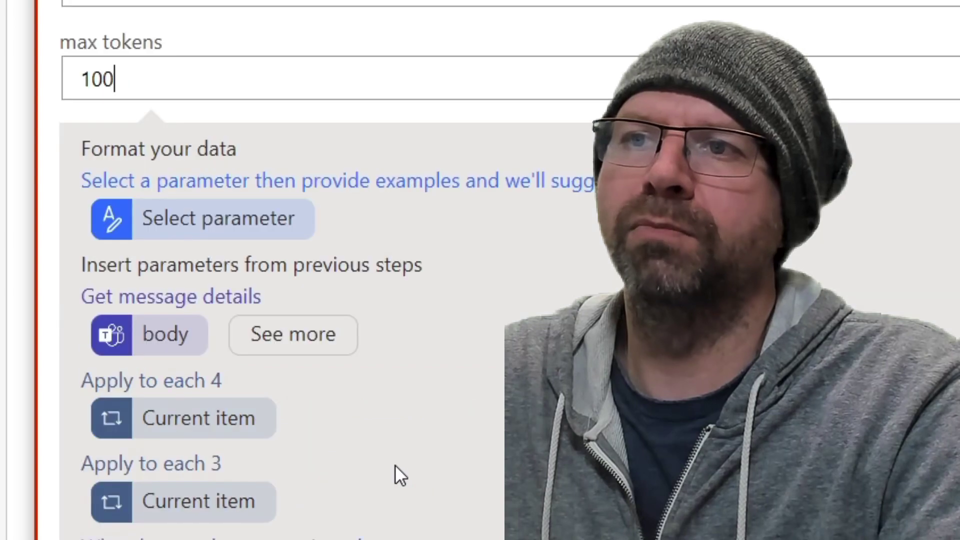
pyautogui.scroll(-4, 398, 475)
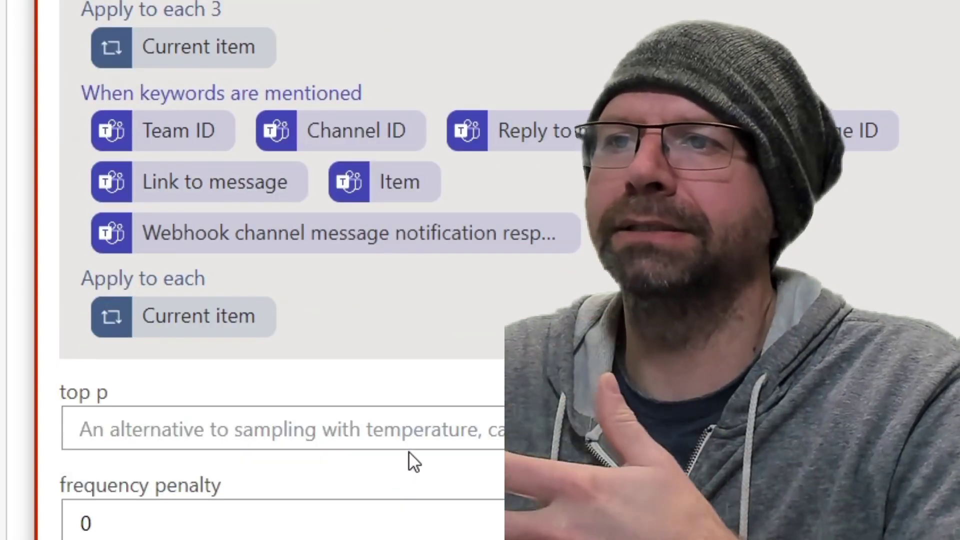
pyautogui.scroll(-4, 407, 460)
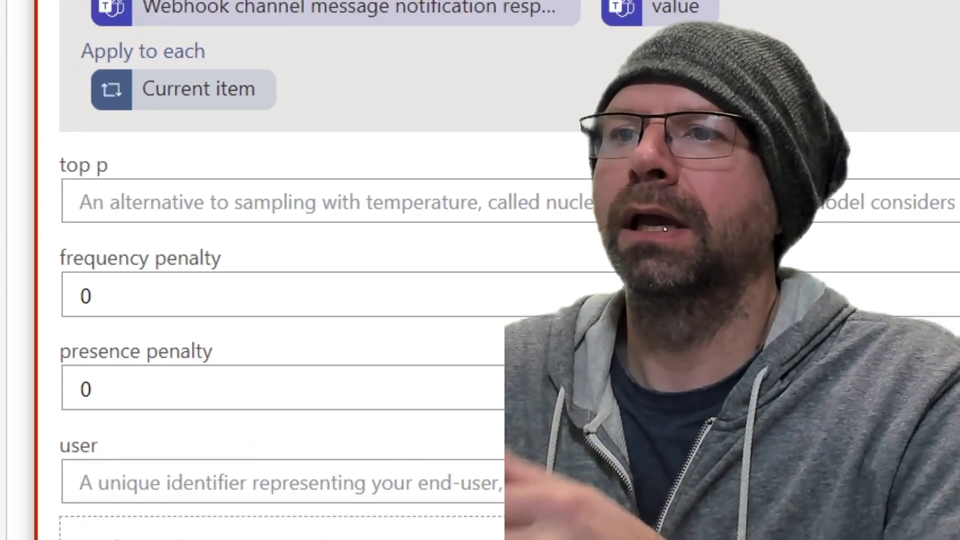
pyautogui.scroll(-4, 280, 301)
pyautogui.scroll(-3, 368, 443)
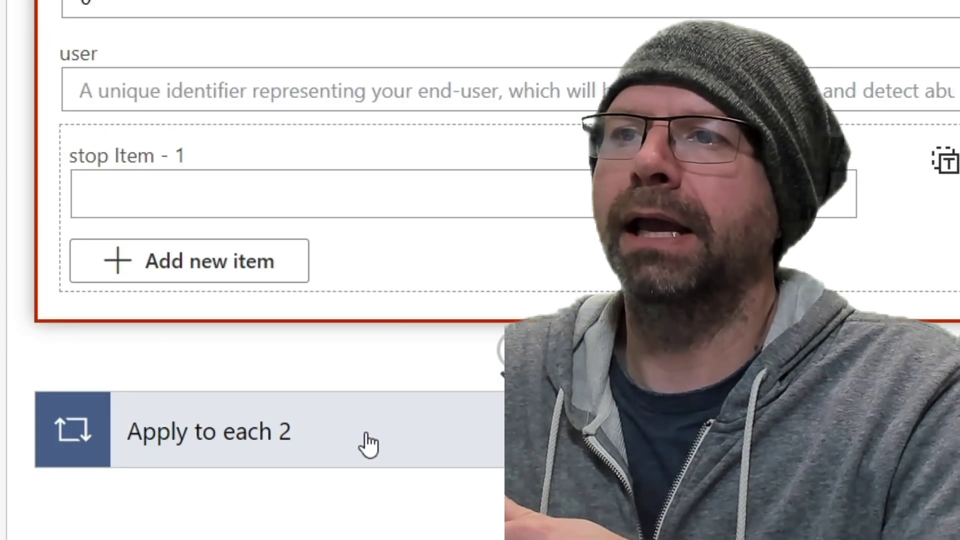
pyautogui.click(369, 445)
# Step: Reveal the Compose step's replace(...) input expression, then move on to the Condition testing for a null reply-to ID
pyautogui.scroll(-5, 439, 450)
pyautogui.scroll(-2, 251, 253)
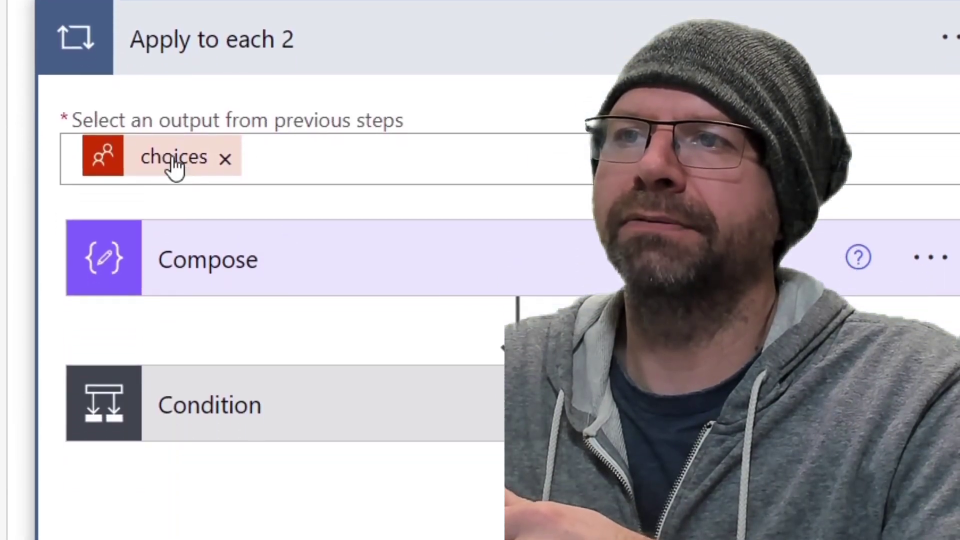
pyautogui.scroll(-1, 215, 190)
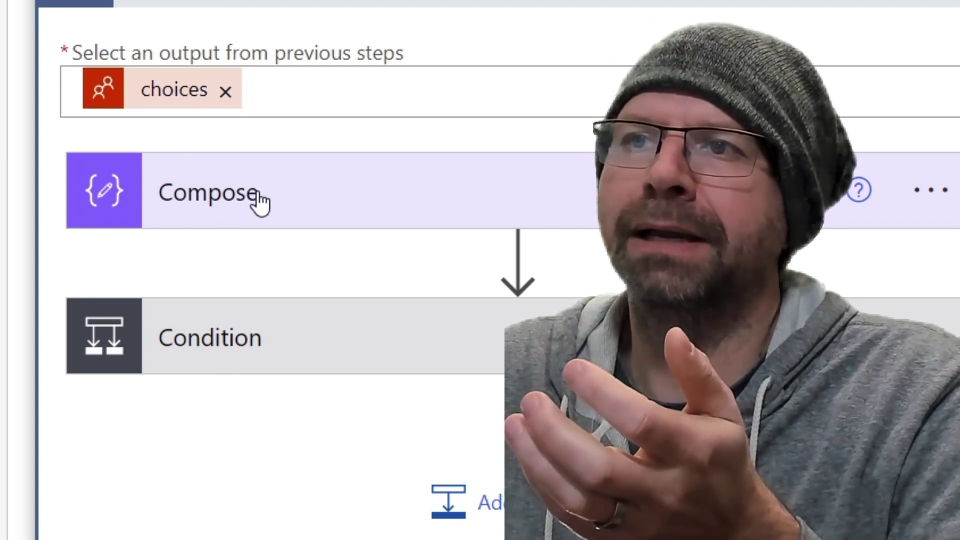
pyautogui.click(259, 200)
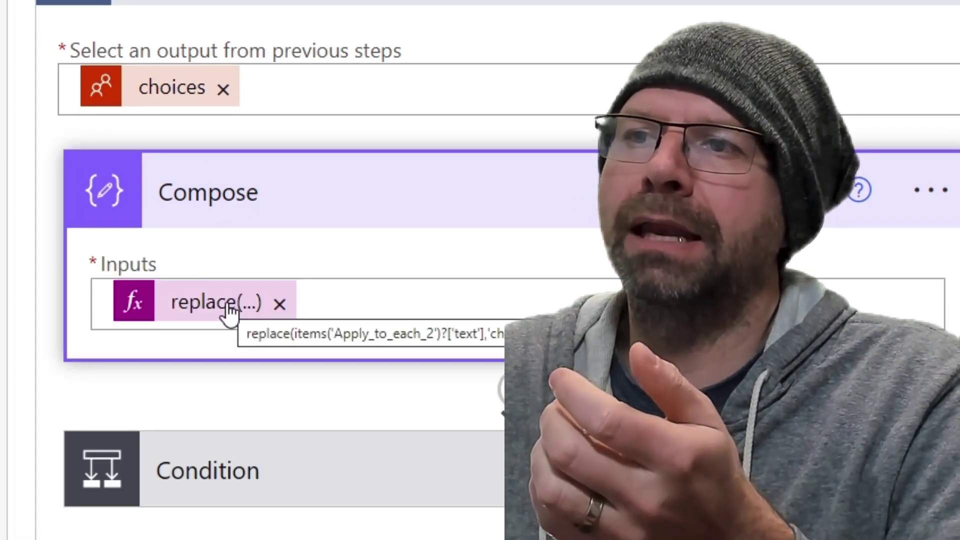
pyautogui.click(230, 311)
pyautogui.click(227, 316)
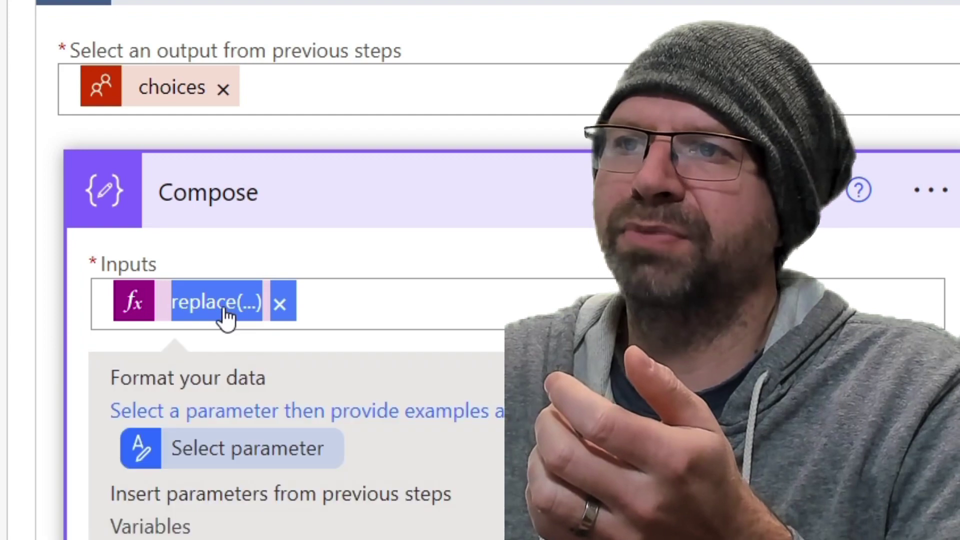
pyautogui.scroll(-5, 348, 295)
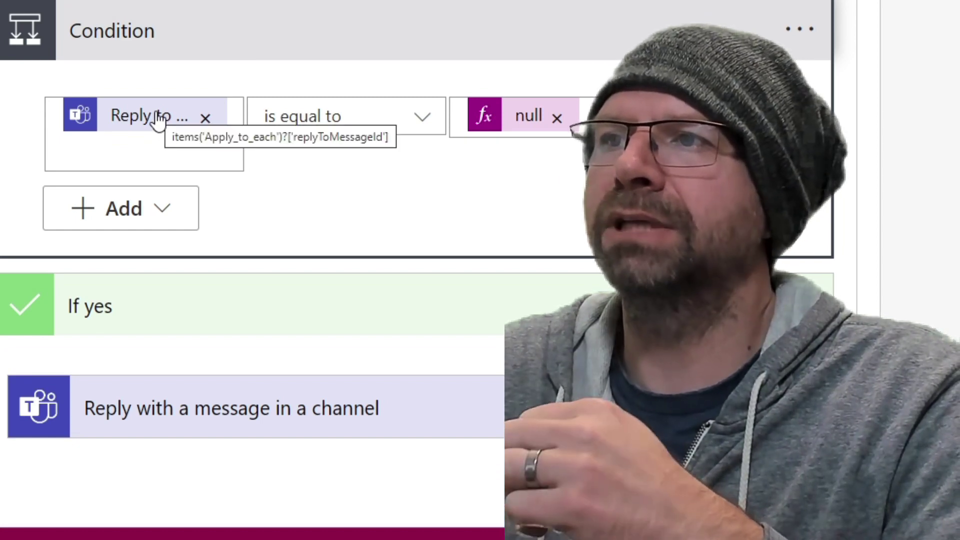
# Step: Expand the If yes channel reply to check it posts the Compose output to the Team and channel variables
pyautogui.scroll(-3, 320, 346)
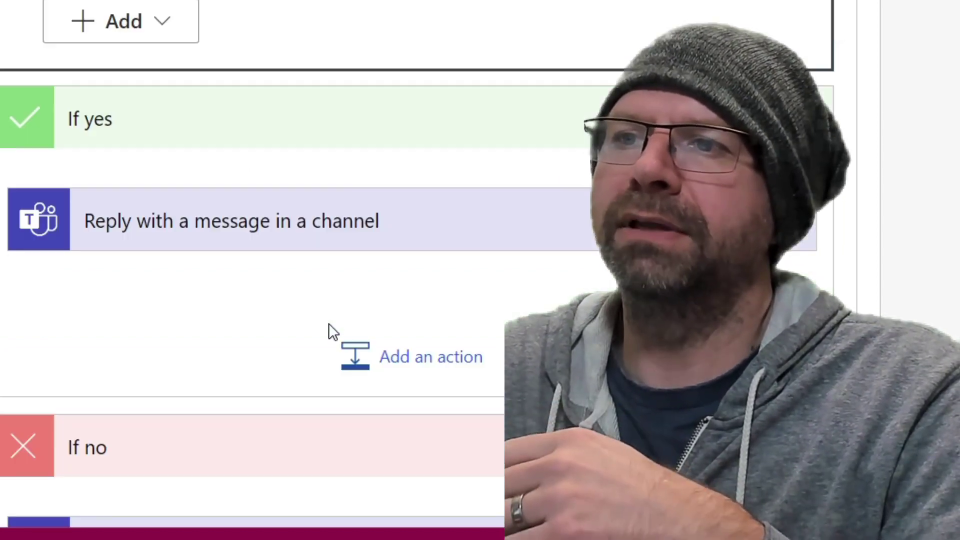
pyautogui.click(293, 225)
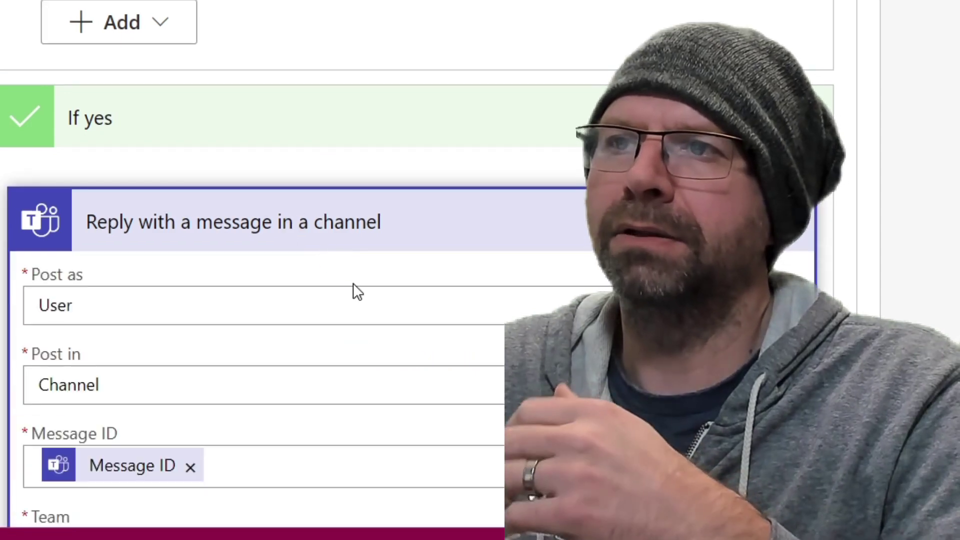
pyautogui.scroll(-3, 353, 285)
pyautogui.moveTo(120, 277)
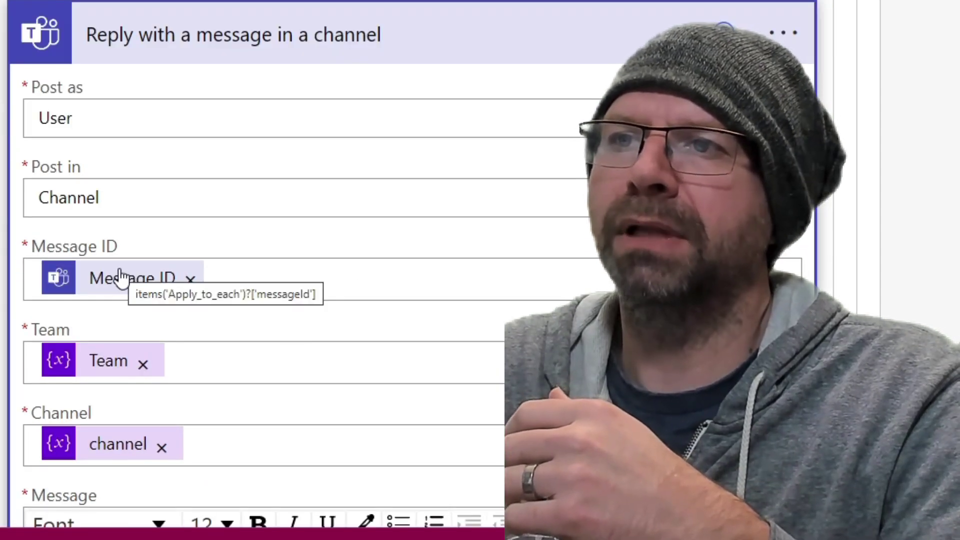
pyautogui.scroll(-3, 125, 305)
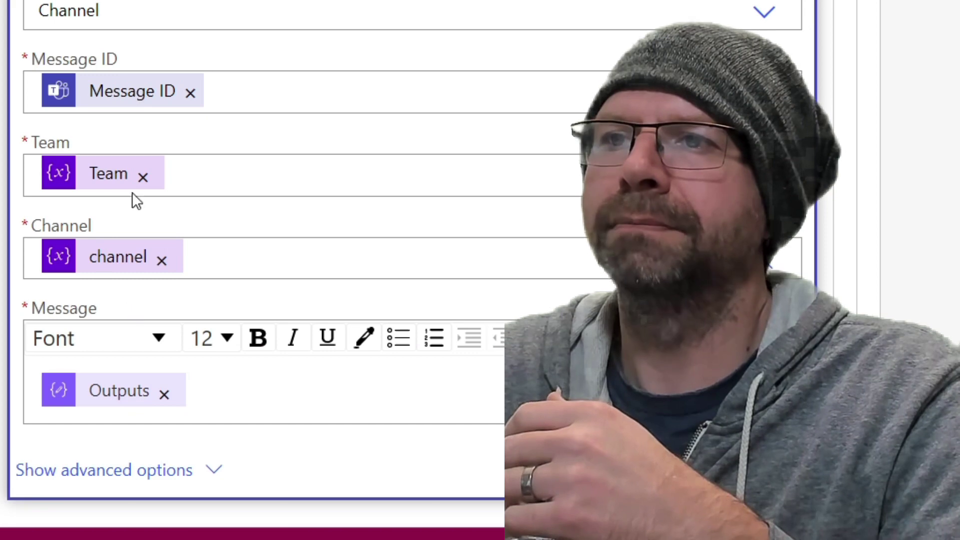
pyautogui.moveTo(120, 397)
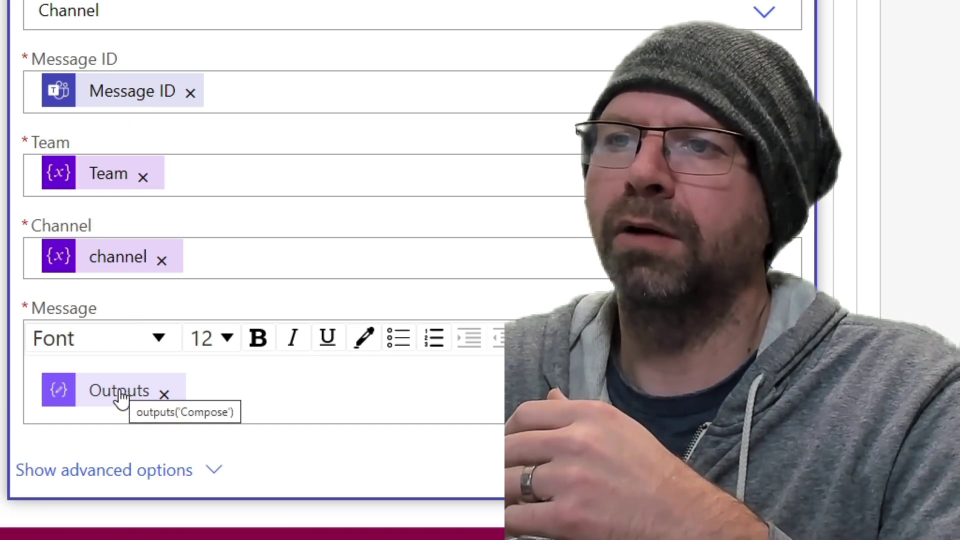
# Step: Expand Reply with a message in a channel 2 in the If no branch, which uses the reply-to message ID
pyautogui.scroll(-6, 125, 390)
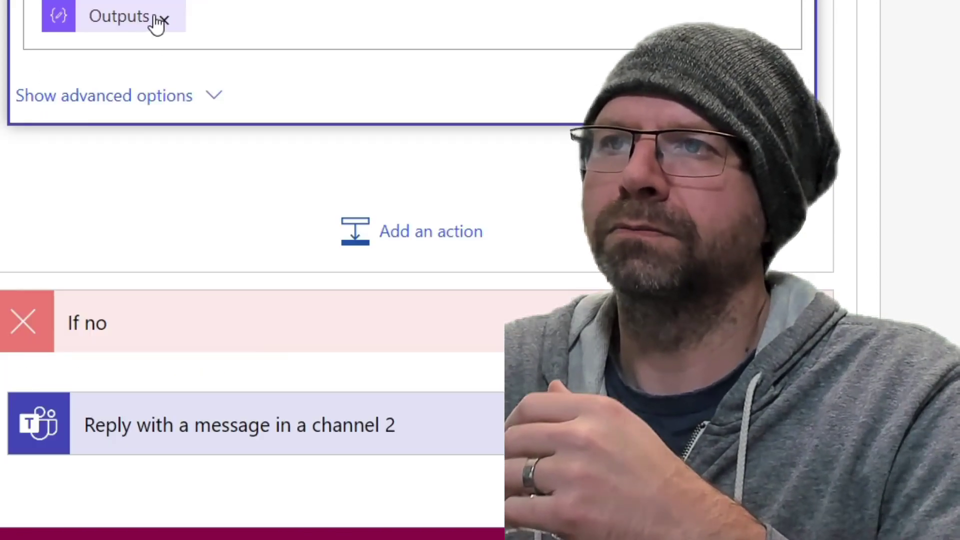
pyautogui.moveTo(118, 24)
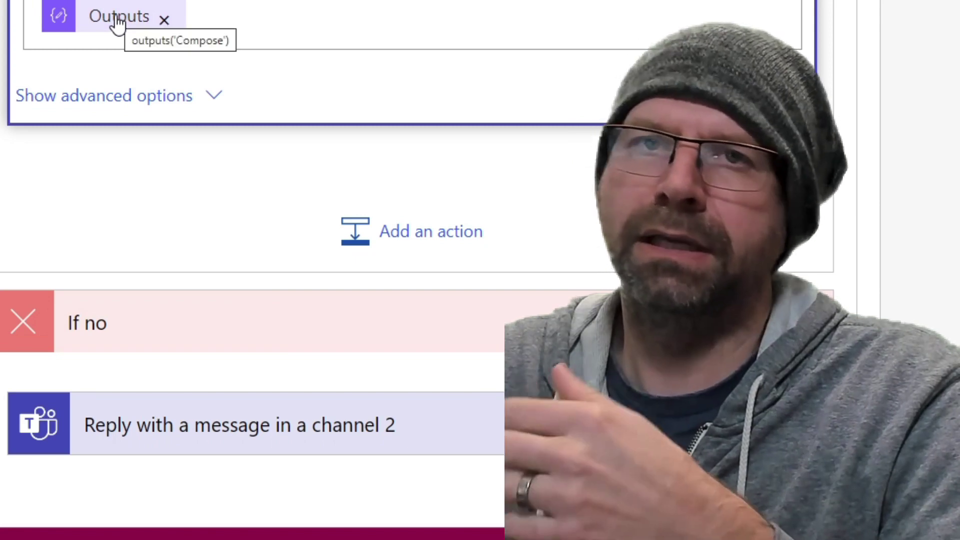
pyautogui.scroll(-5, 325, 420)
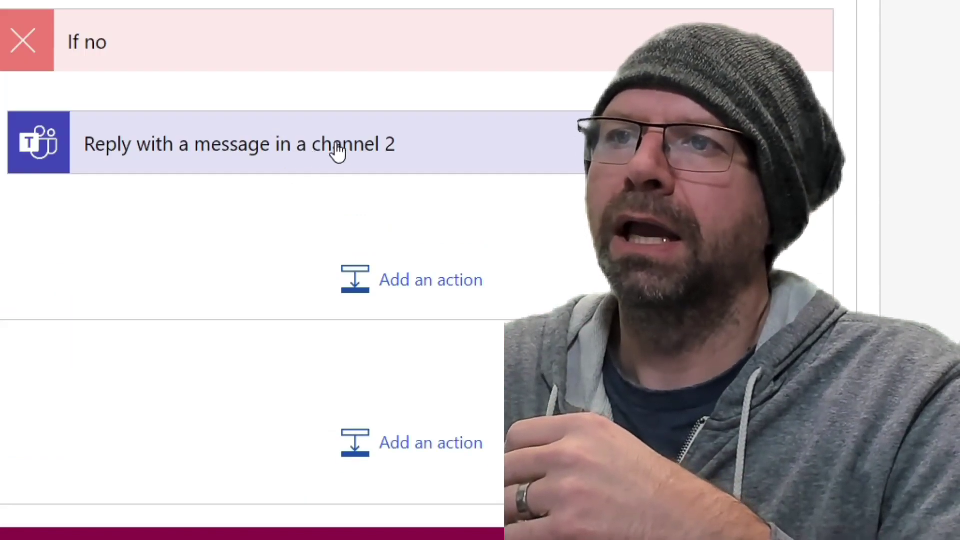
pyautogui.click(324, 153)
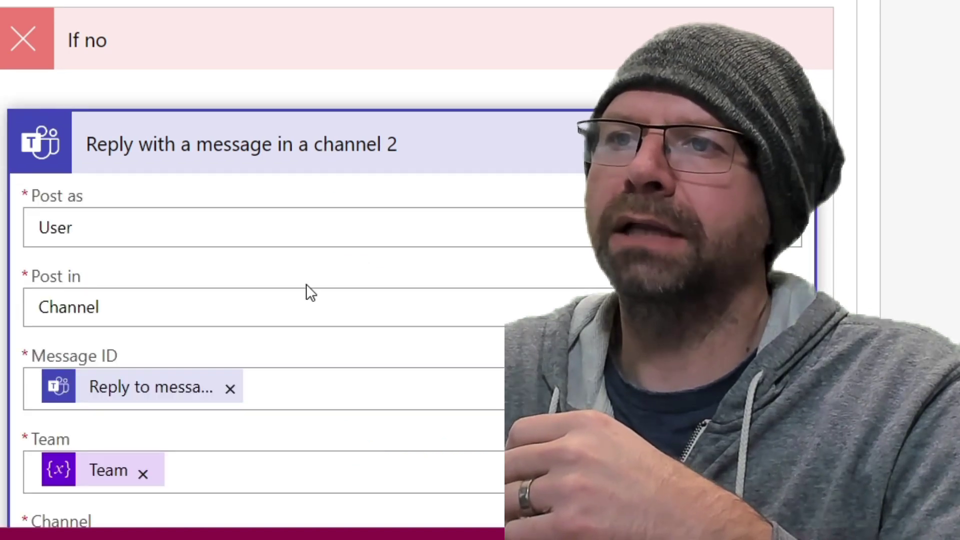
pyautogui.scroll(-3, 307, 292)
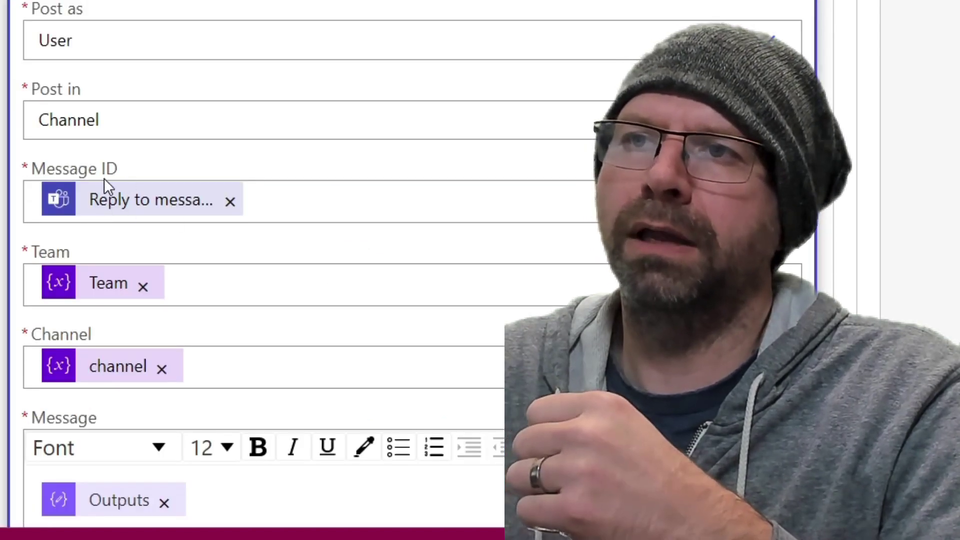
pyautogui.moveTo(195, 206)
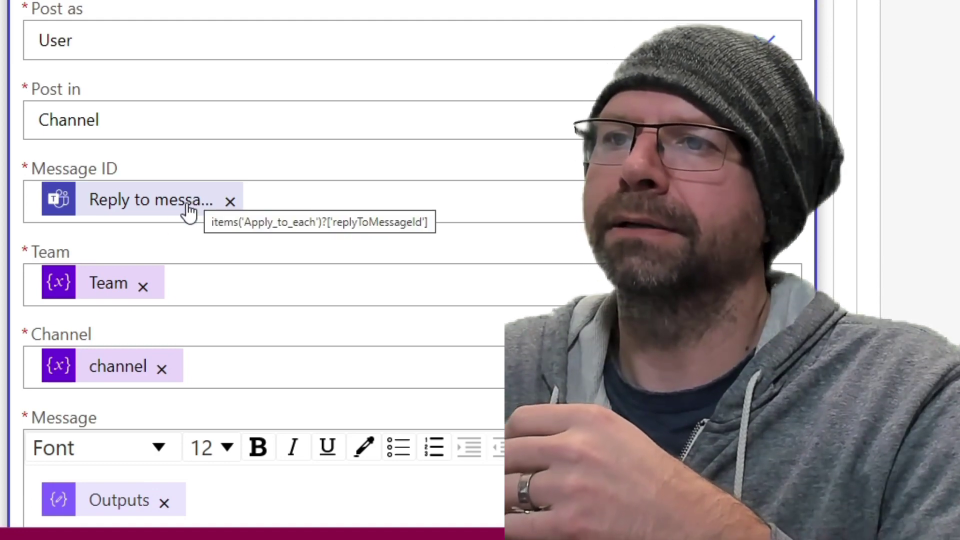
pyautogui.scroll(-6, 186, 210)
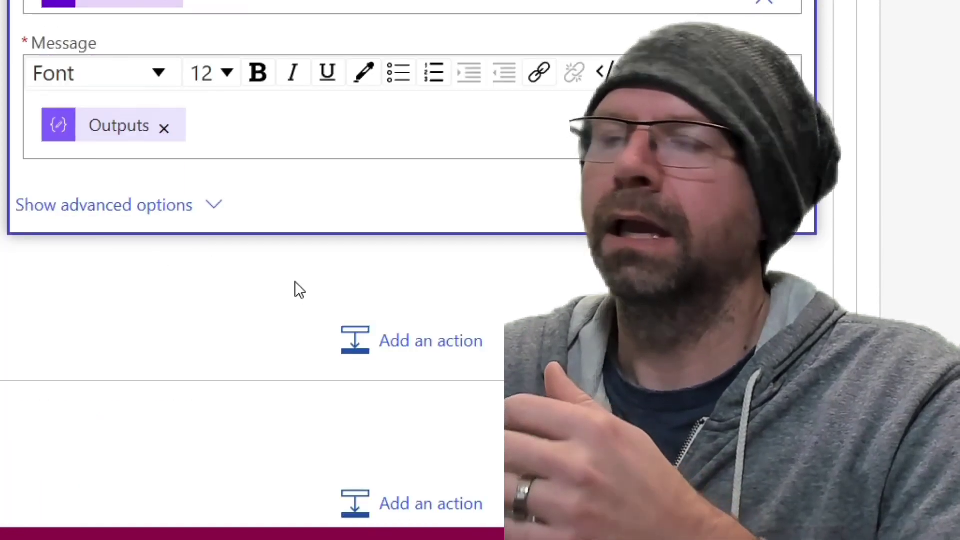